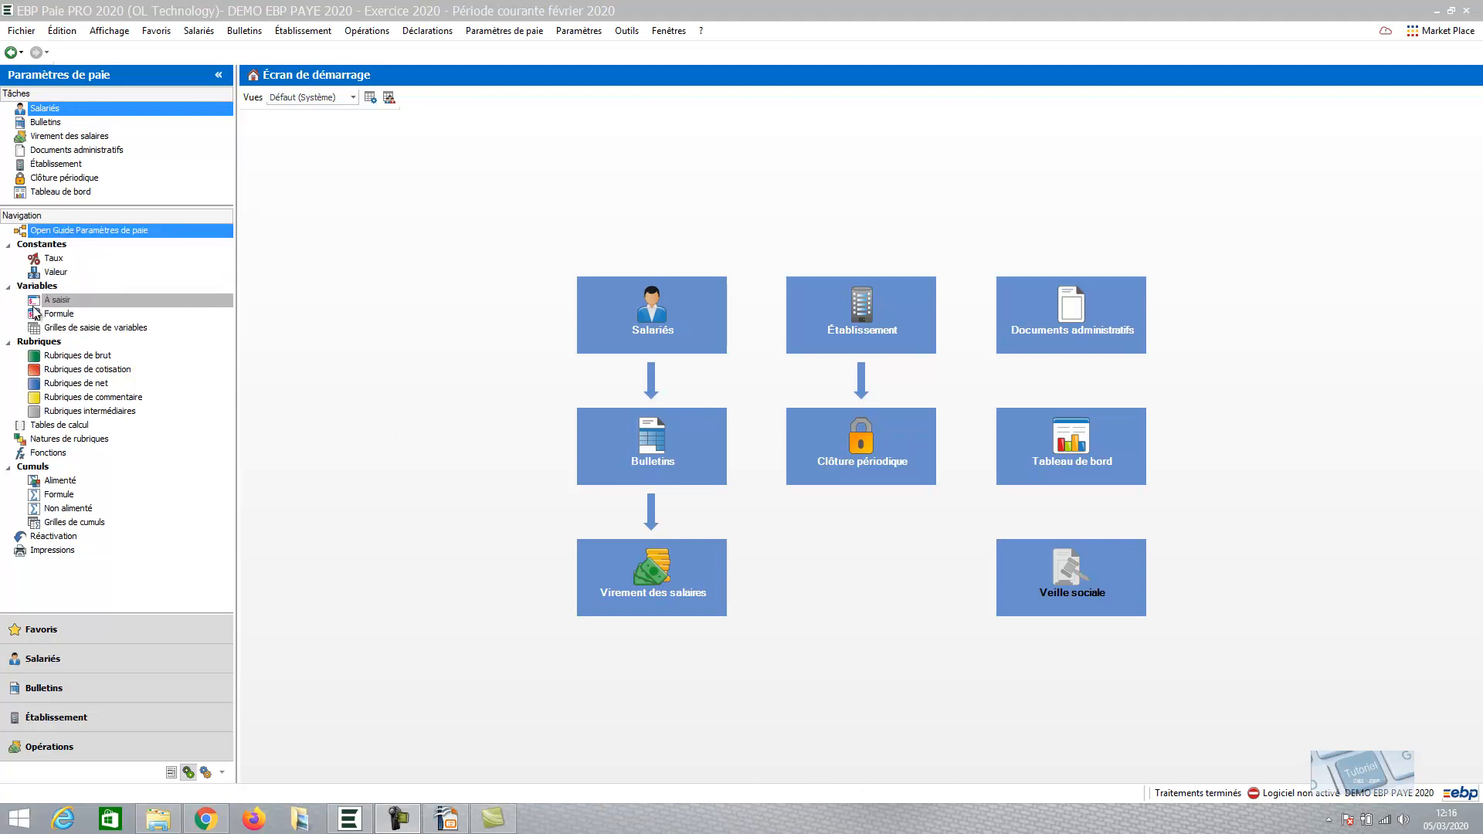
List the rate constants (Taux) and filter them to the Prévoyance theme
{"action": "left_click", "coordinate": [51, 259]}
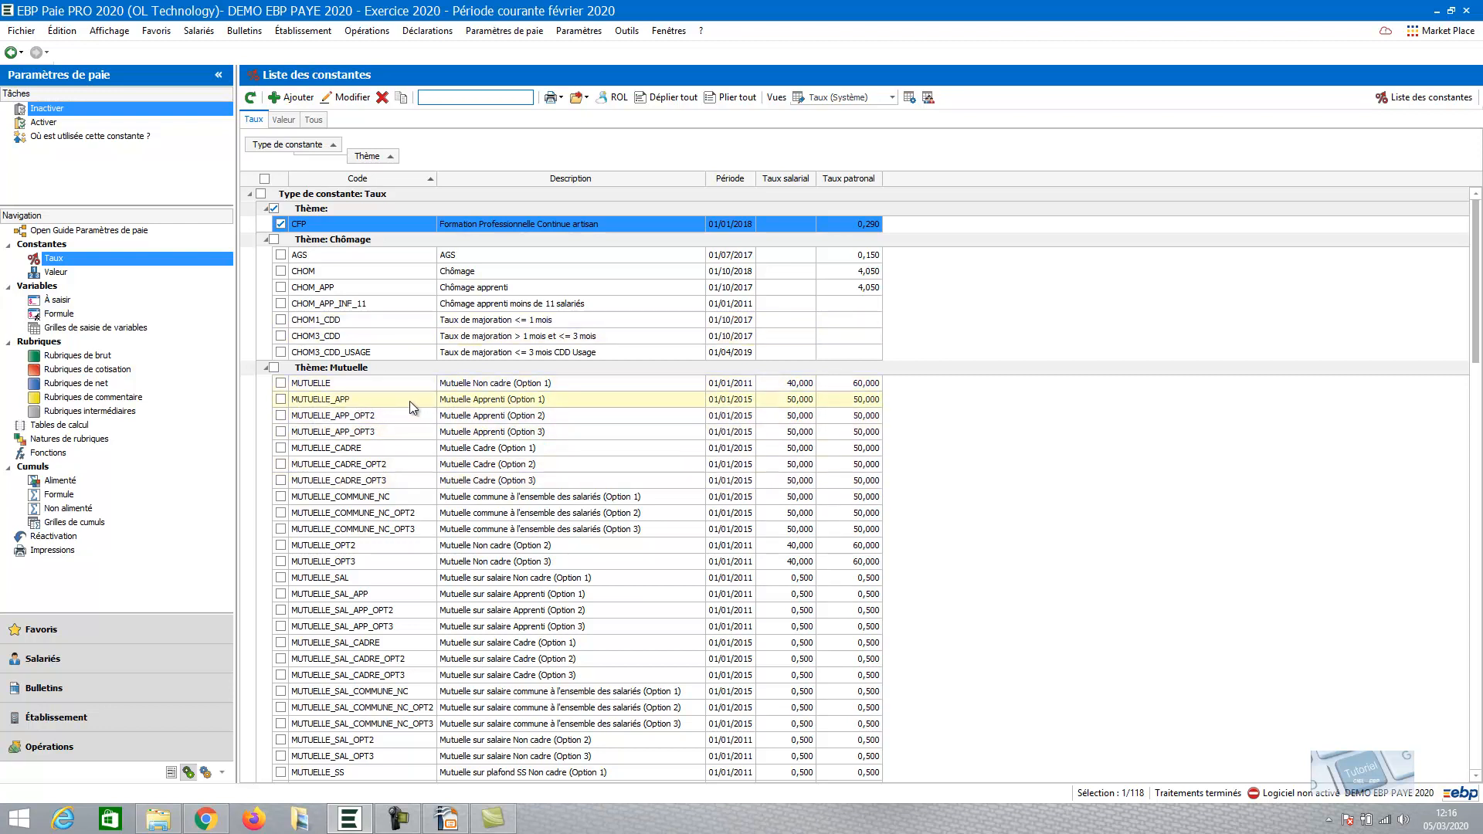
{"action": "left_click", "coordinate": [393, 156]}
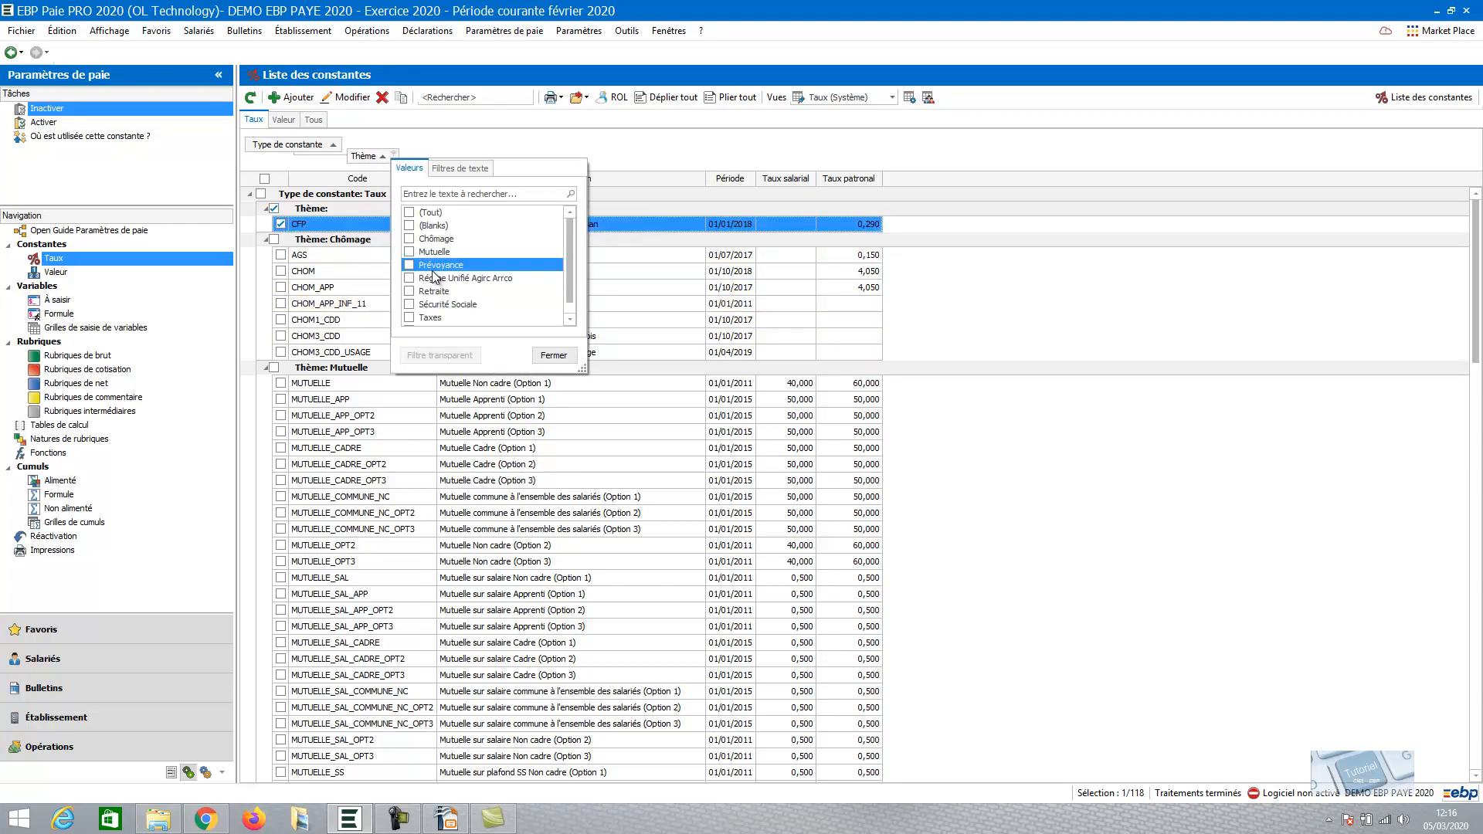
{"action": "left_click", "coordinate": [411, 266]}
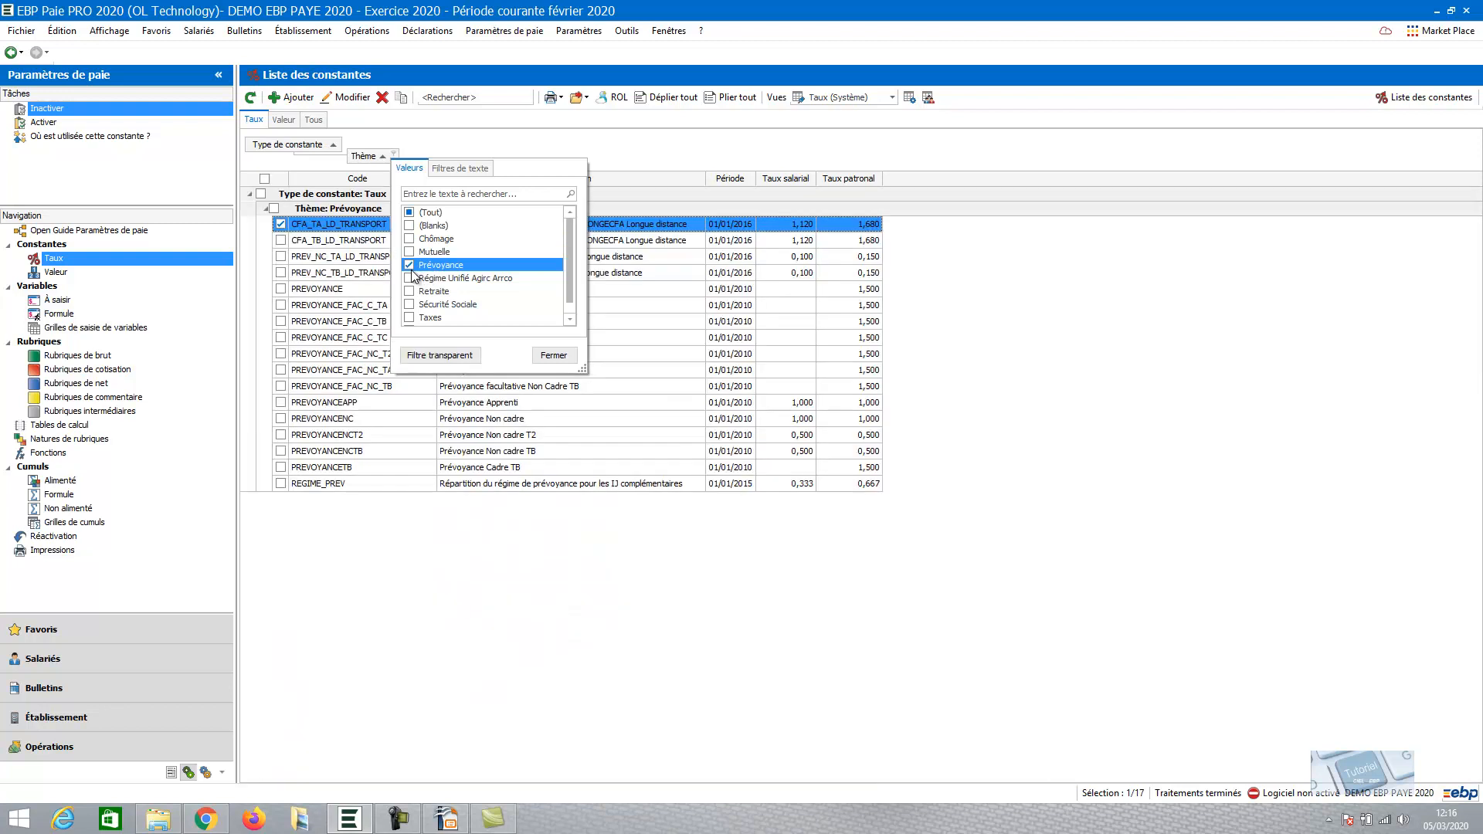
{"action": "left_click", "coordinate": [554, 356]}
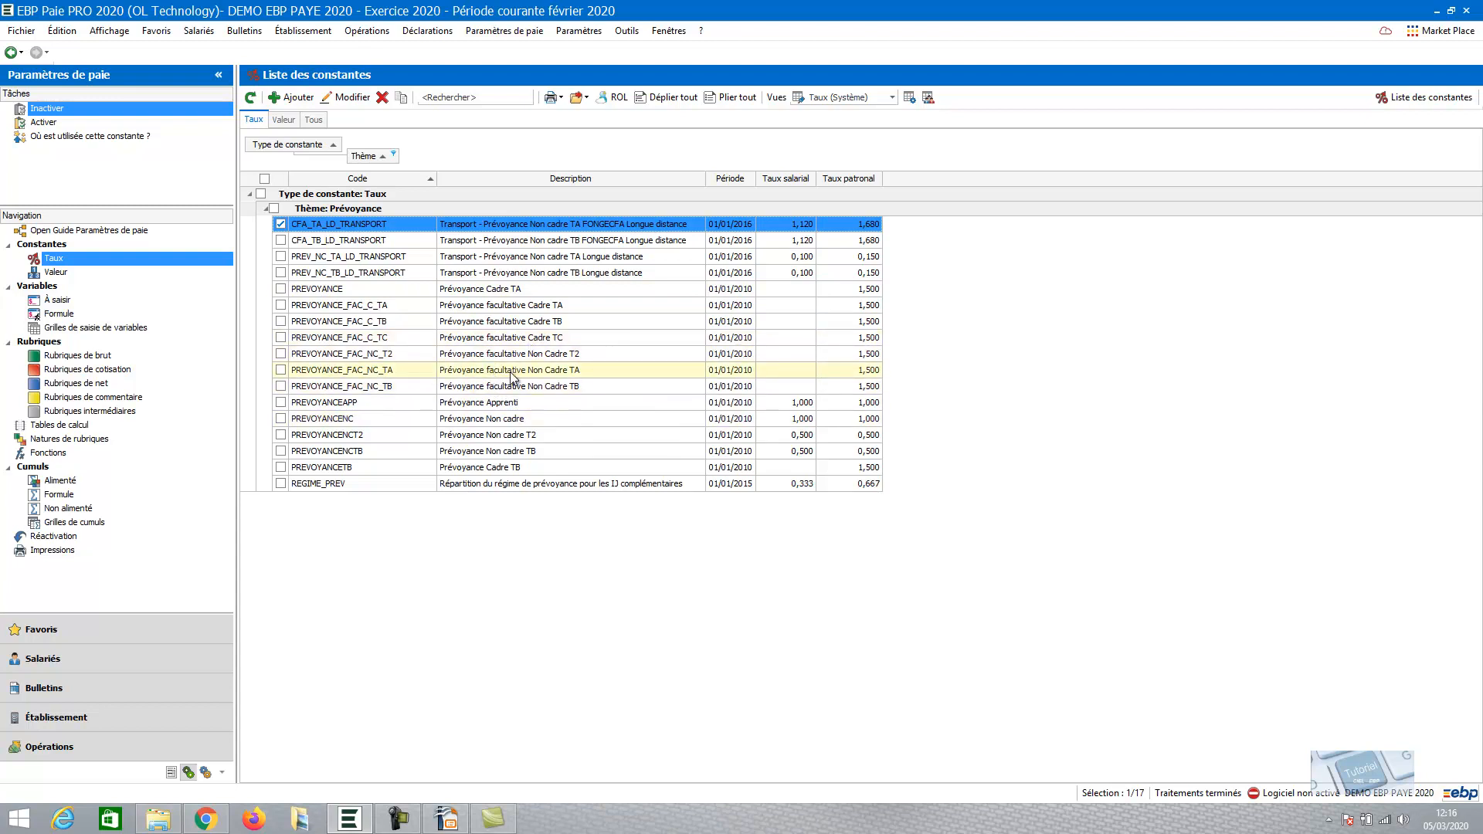
Examine the period and the employee and employer rates of constants PREVOYANCE_FAC_NC_TA and PREVOYANCE_FAC_NC_TB, closing each record without changes
{"action": "left_click", "coordinate": [379, 373]}
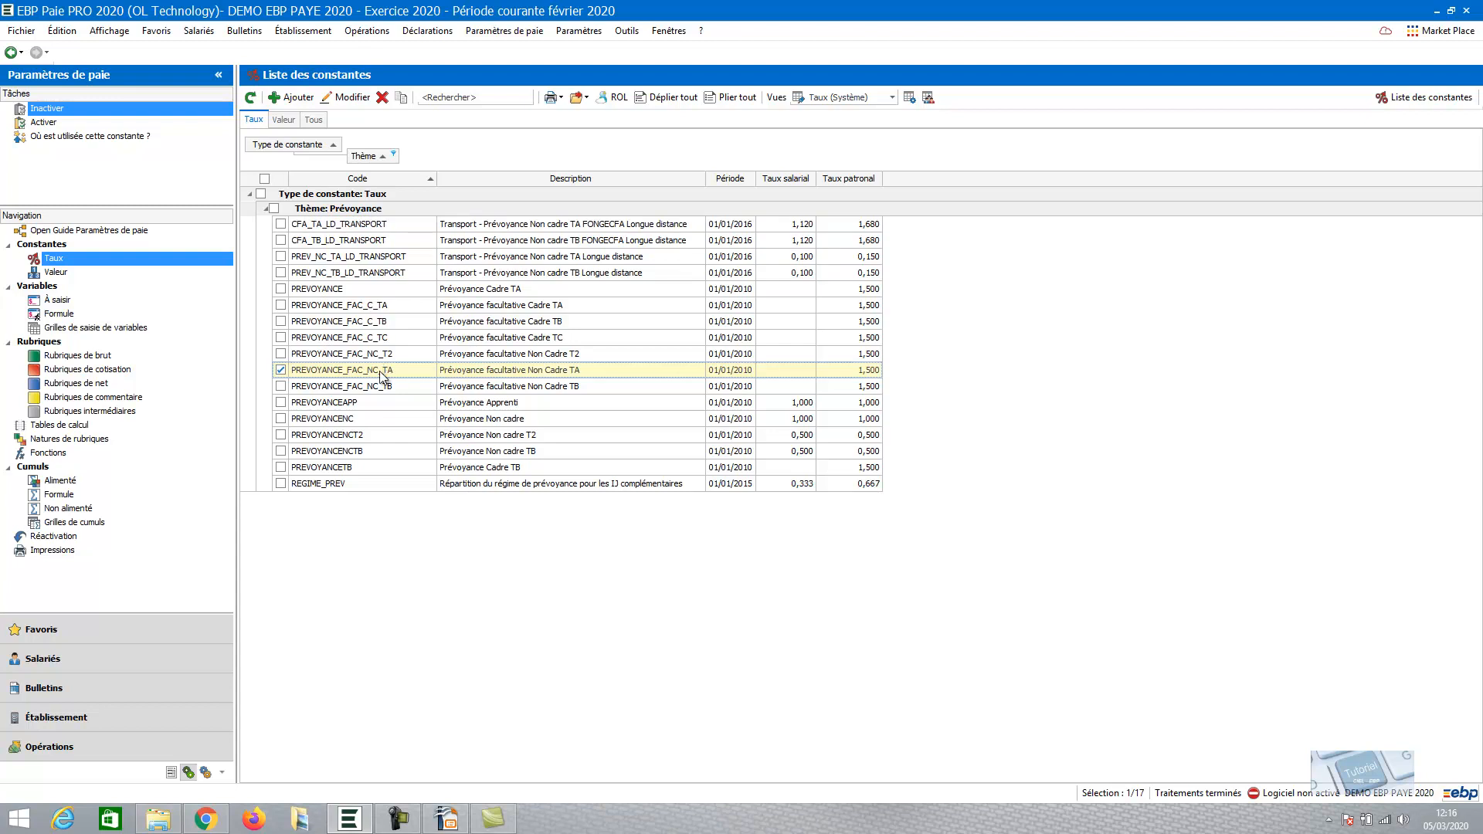
{"action": "double_click", "coordinate": [378, 371]}
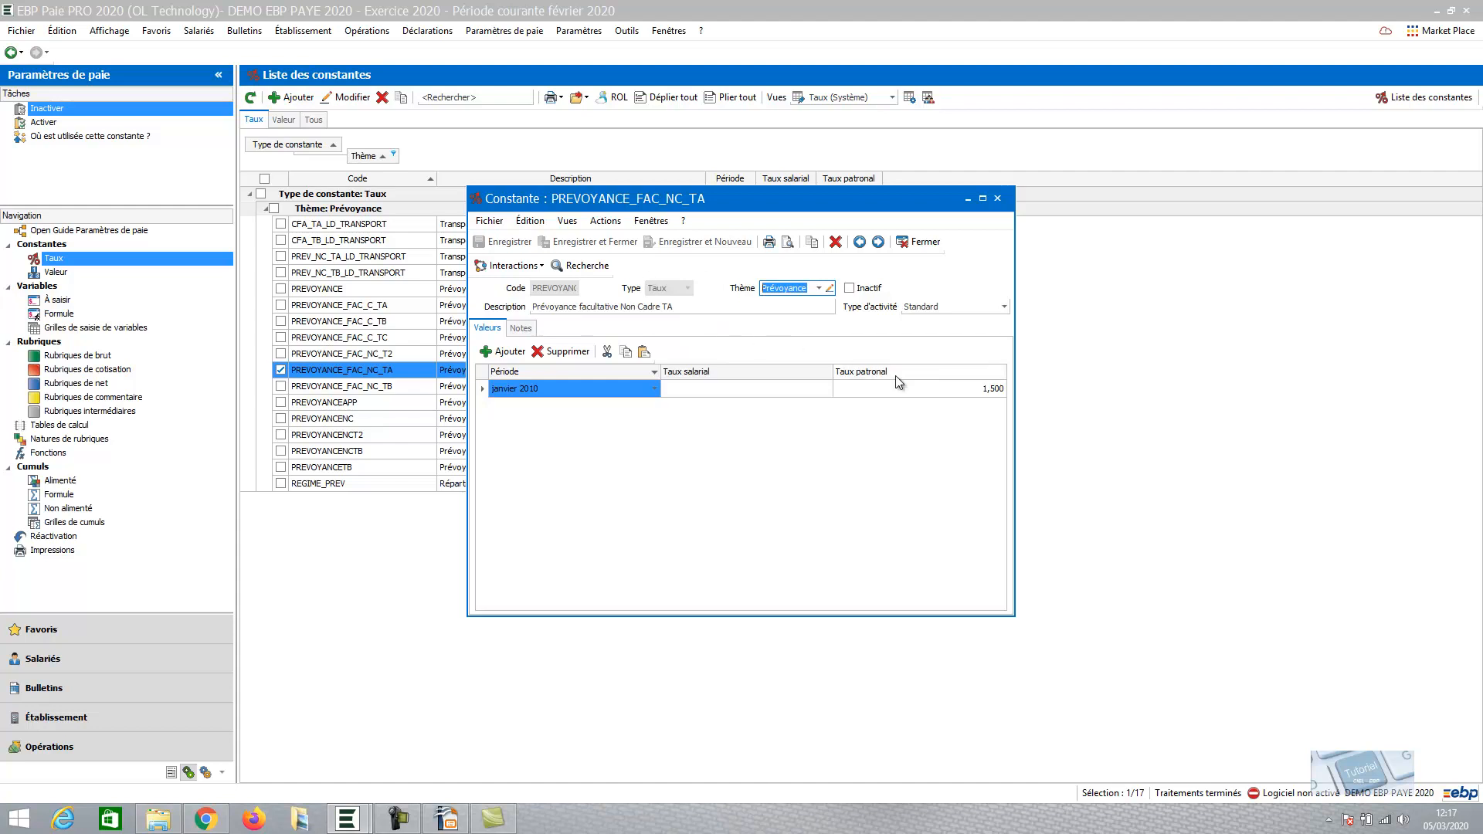
{"action": "left_click", "coordinate": [929, 391]}
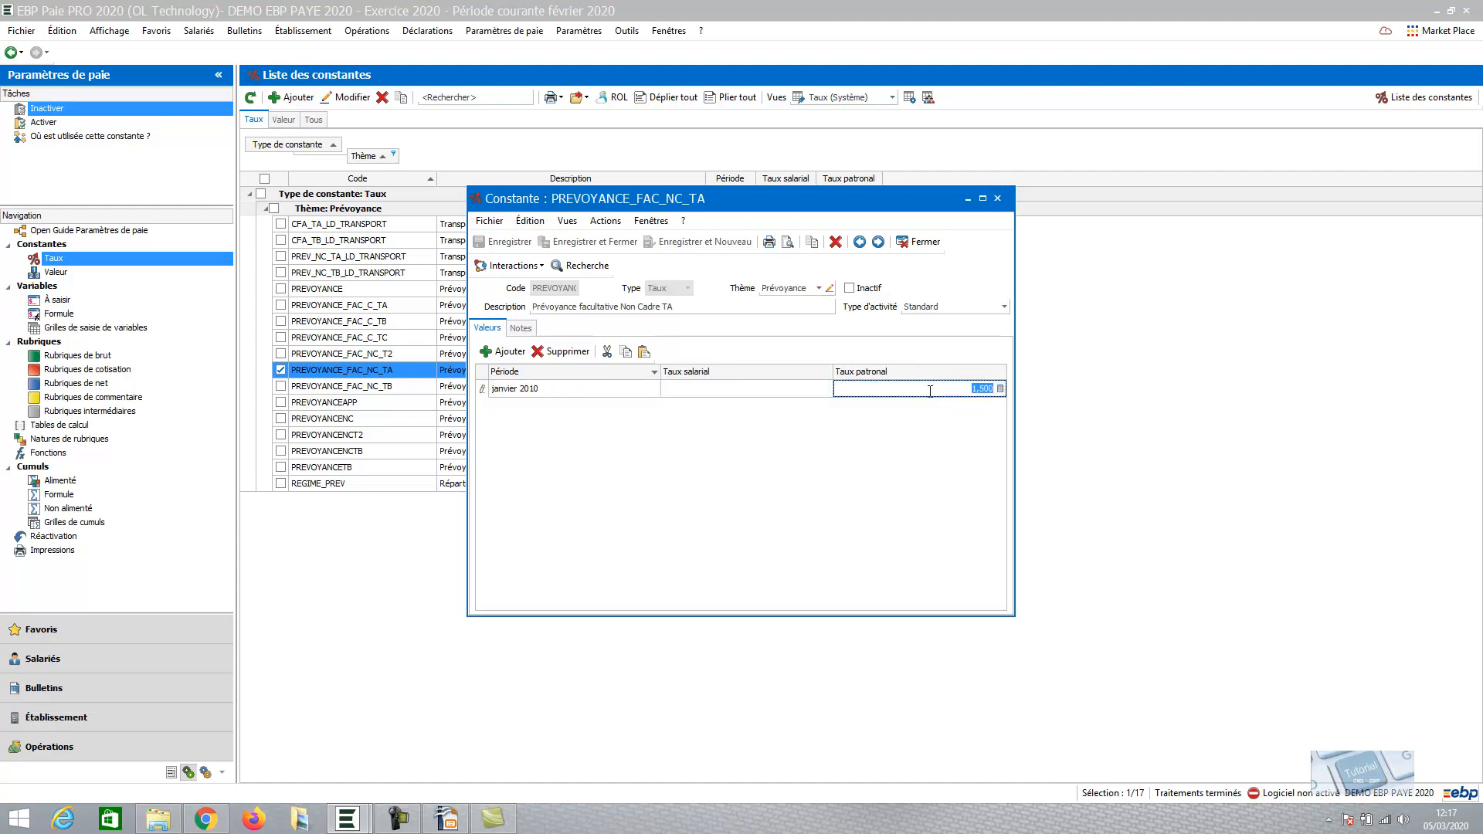
{"action": "left_click", "coordinate": [687, 391]}
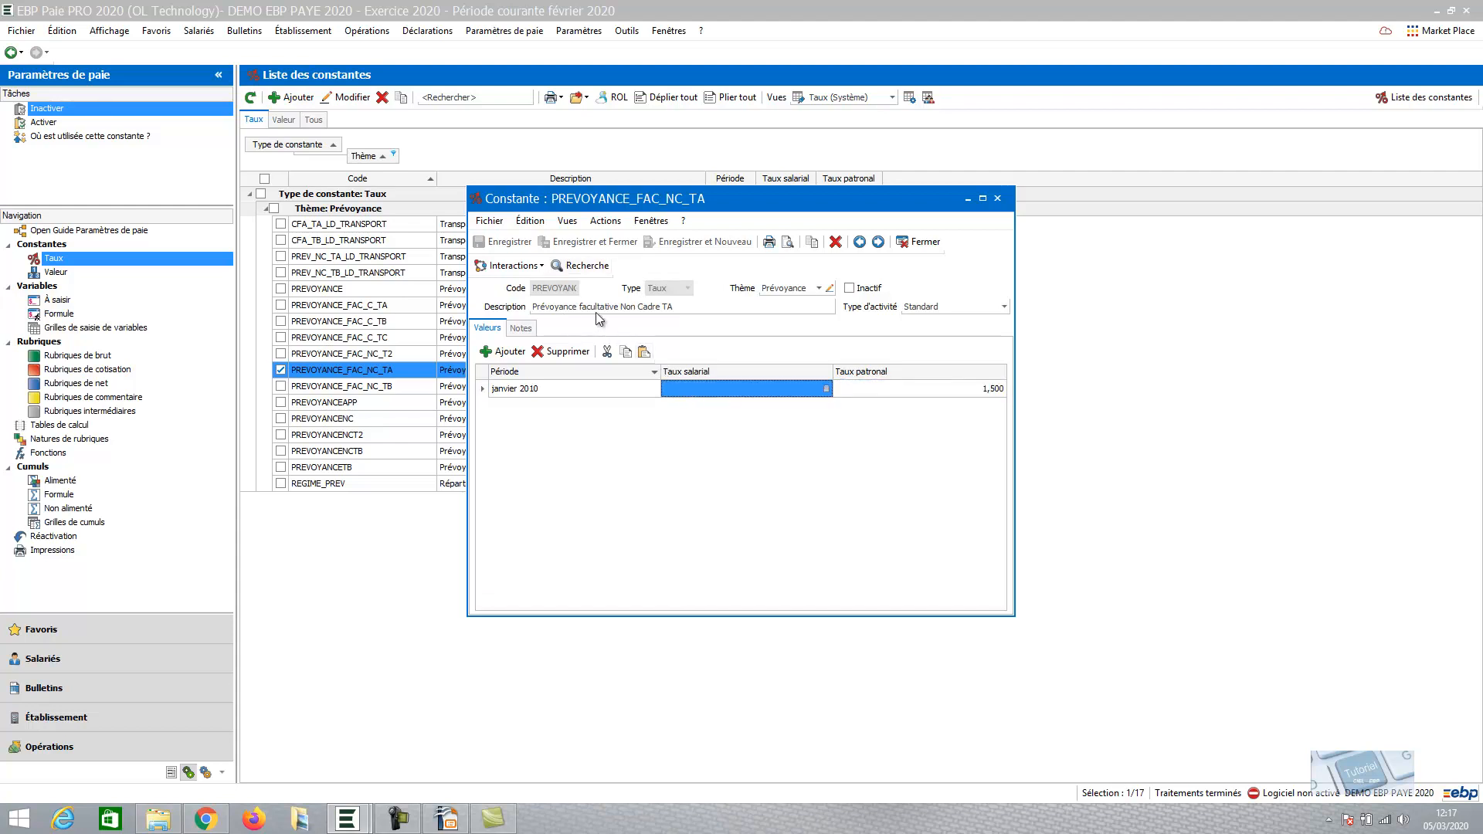
{"action": "left_click", "coordinate": [921, 242]}
{"action": "double_click", "coordinate": [534, 391]}
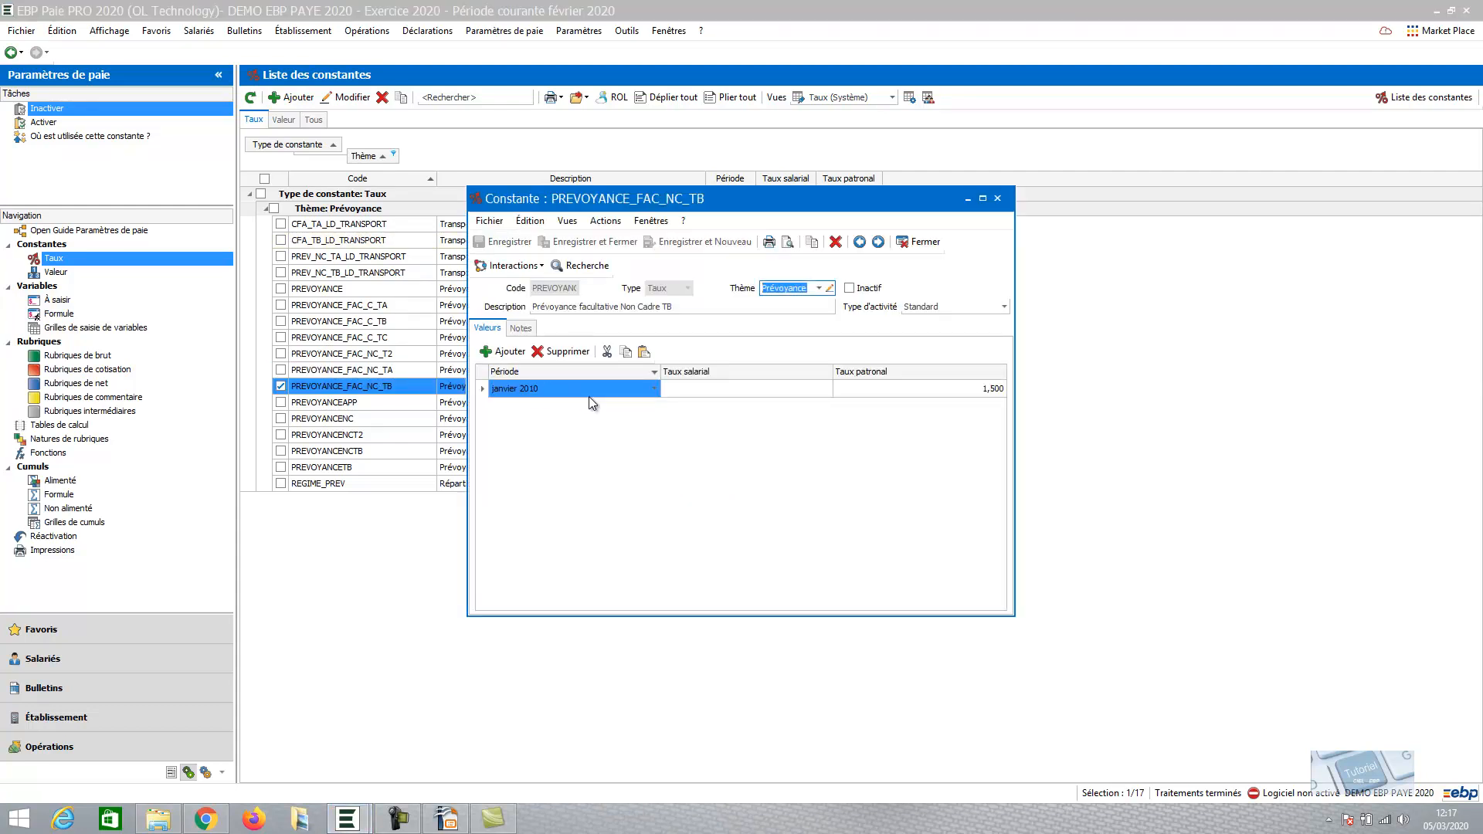
{"action": "left_click", "coordinate": [926, 244]}
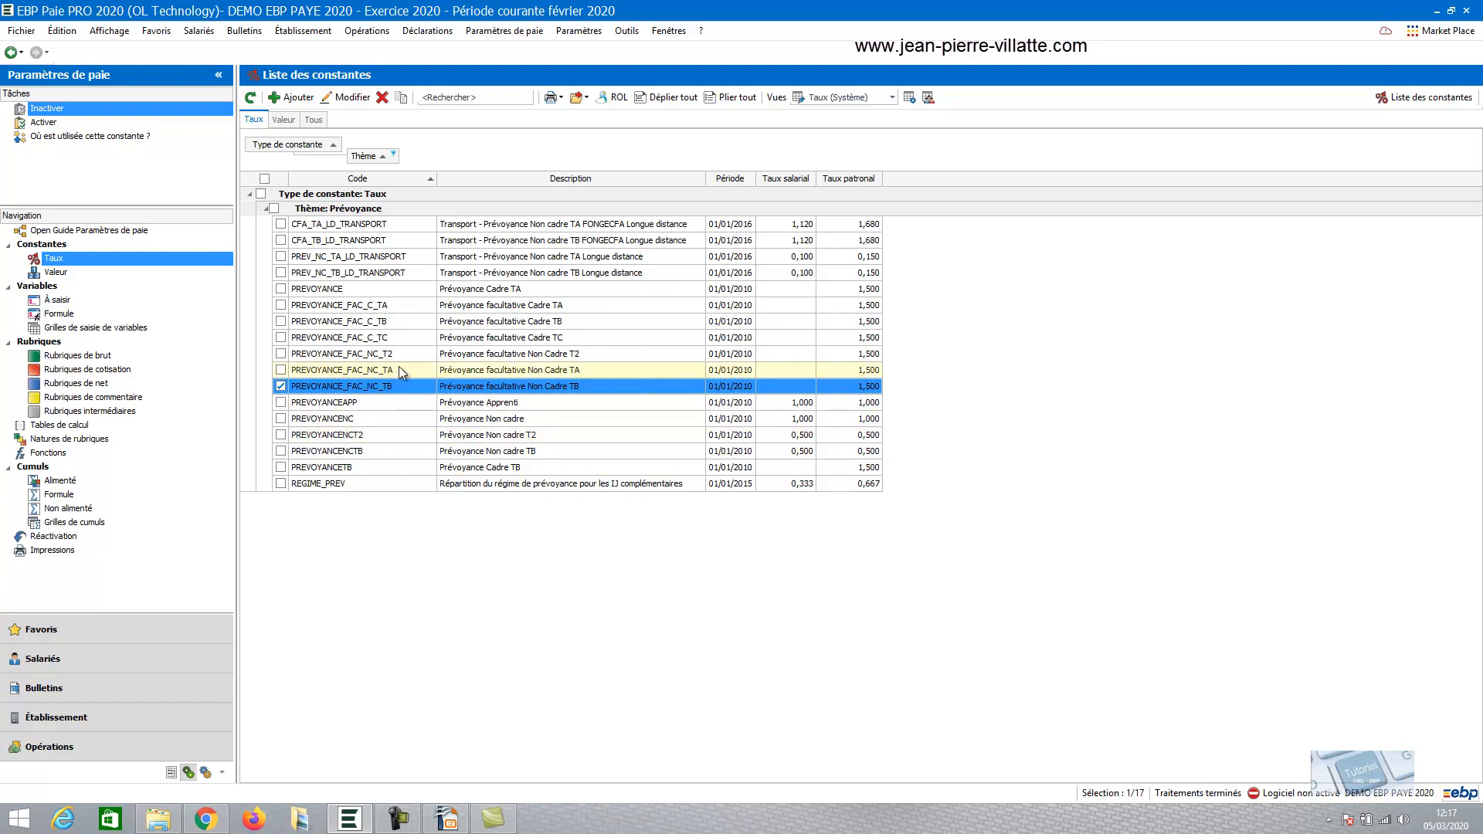
Duplicate the PREVOYANCENC rate constant and assign the copy the theme beginning with "Compte pers"
{"action": "left_click", "coordinate": [336, 422]}
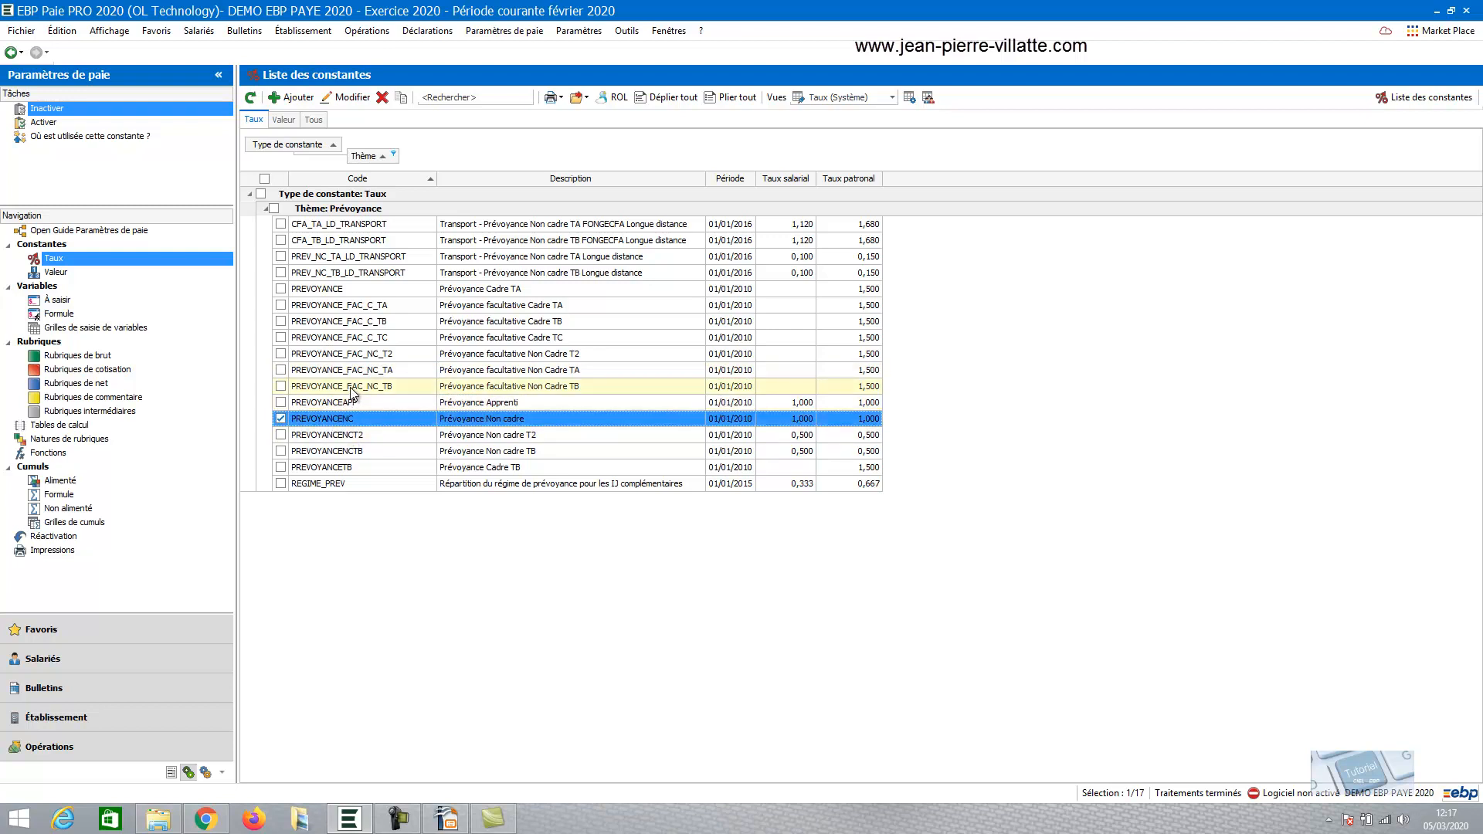
{"action": "left_click", "coordinate": [402, 99]}
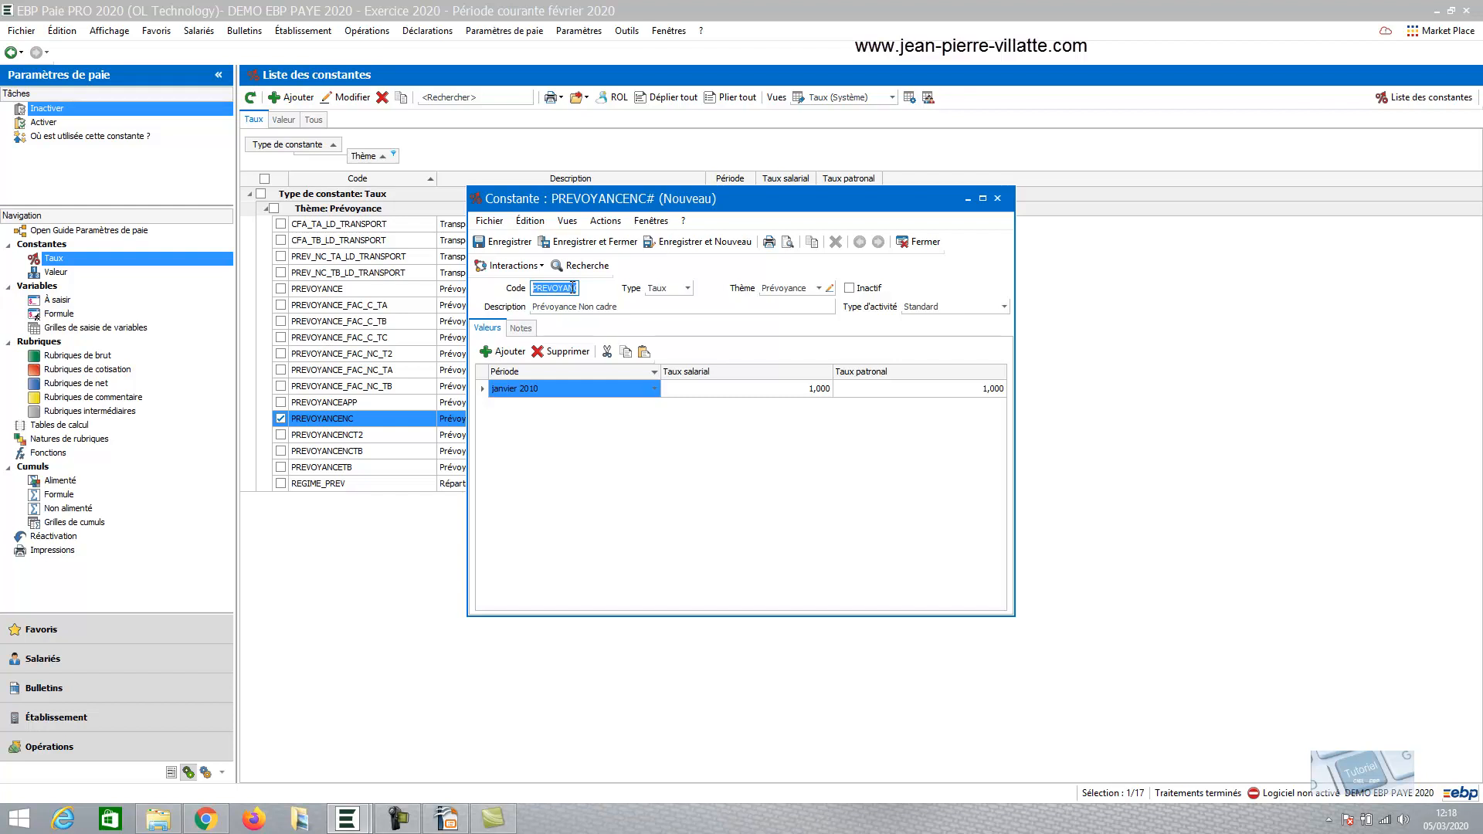
{"action": "left_click", "coordinate": [820, 289]}
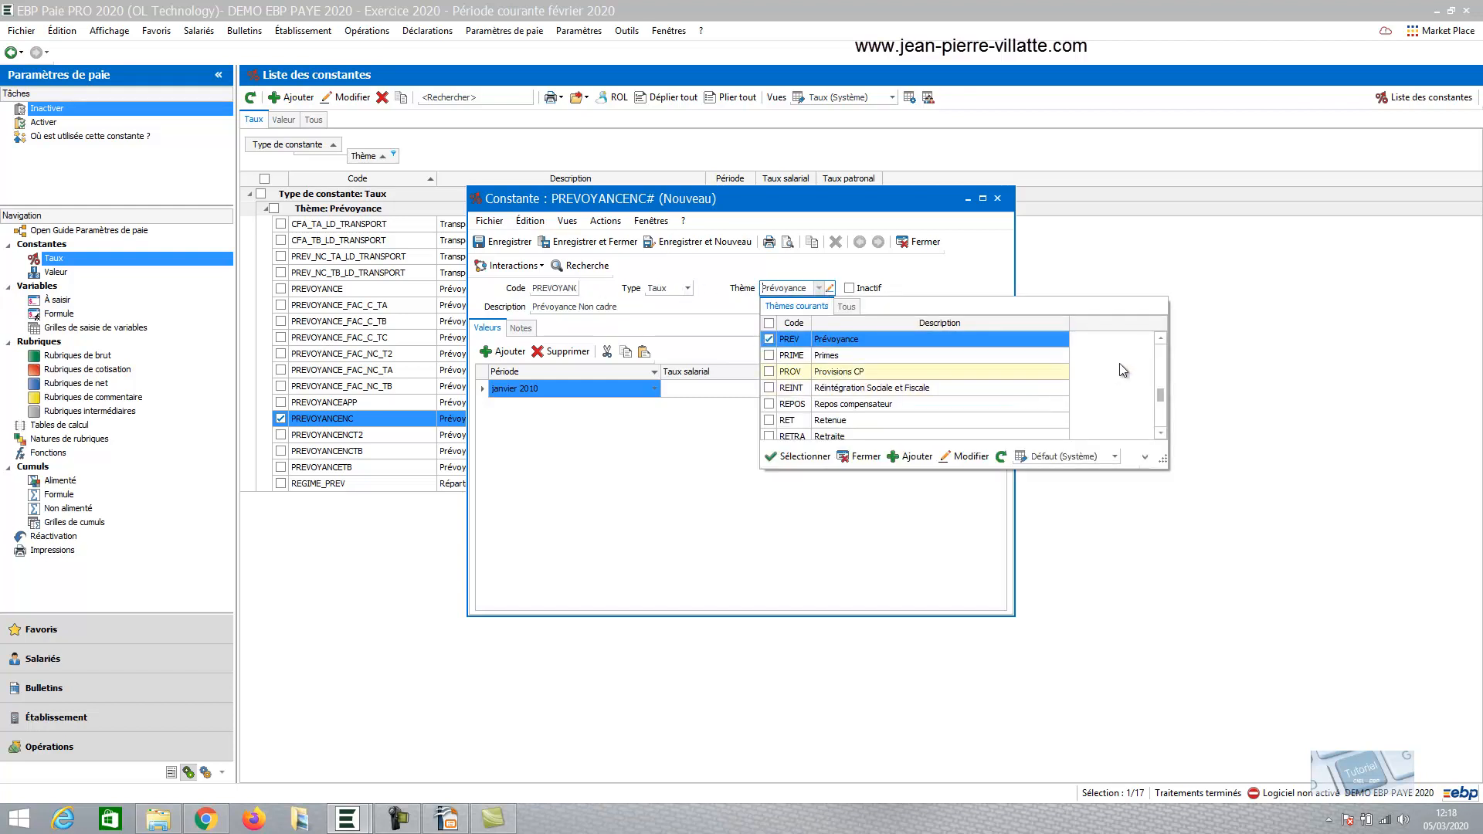
{"action": "left_click_drag", "start_coordinate": [1161, 398], "coordinate": [1160, 355]}
{"action": "left_click", "coordinate": [847, 307]}
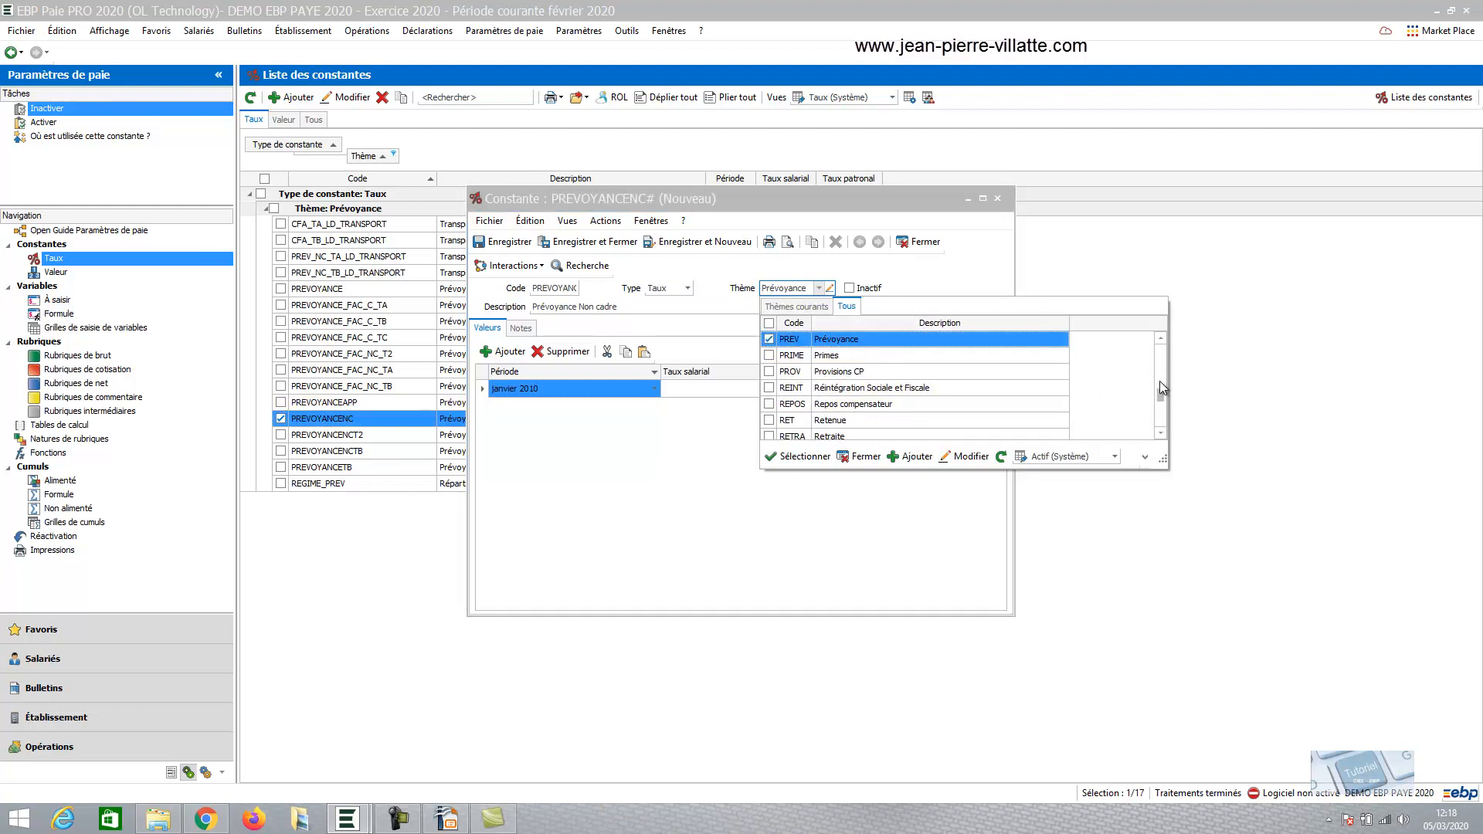
{"action": "scroll", "coordinate": [1157, 365], "scroll_direction": "up", "scroll_amount": 1}
{"action": "scroll", "coordinate": [1157, 365], "scroll_direction": "up", "scroll_amount": 10}
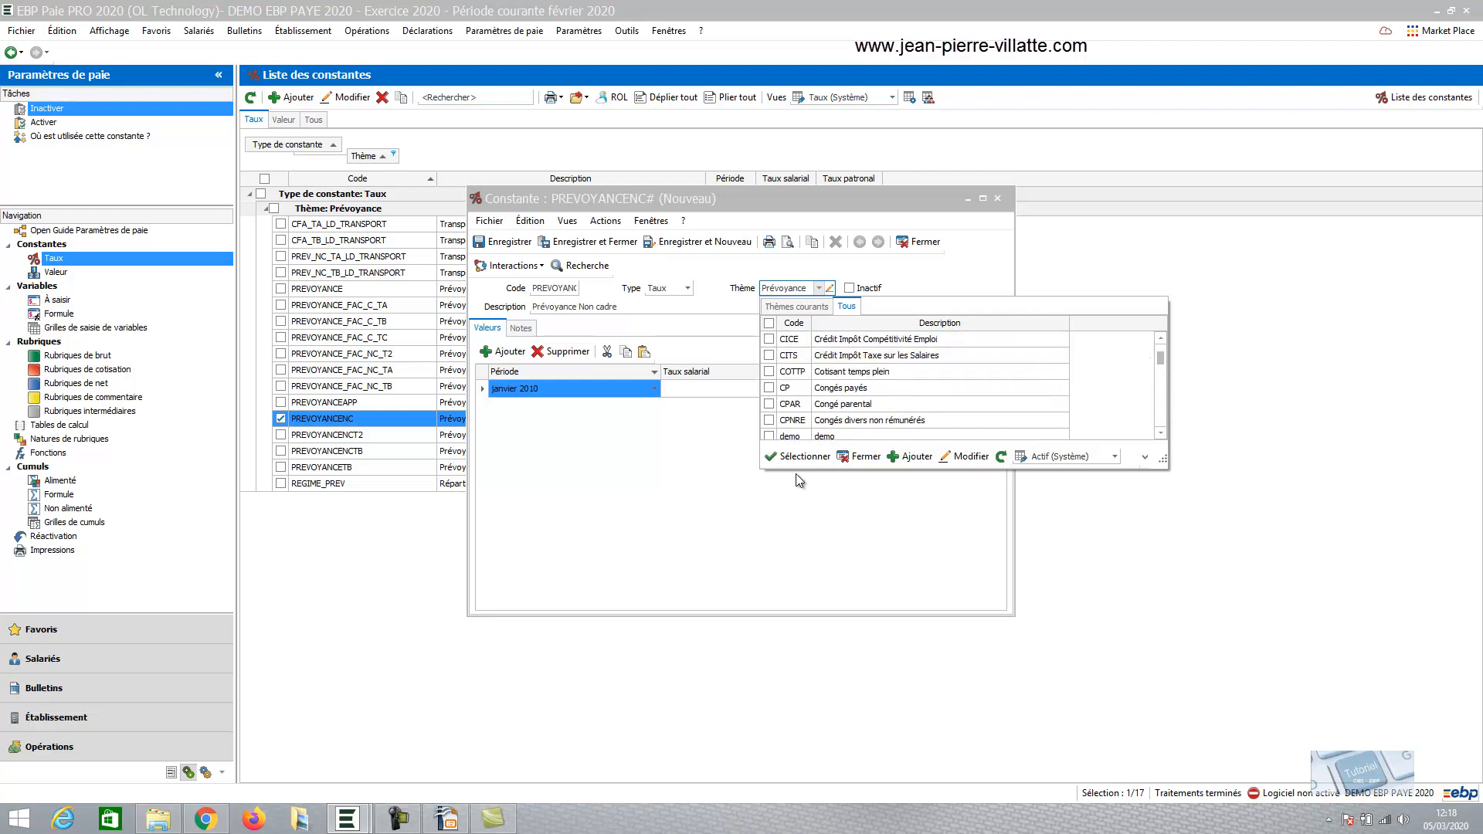
{"action": "left_click", "coordinate": [798, 437]}
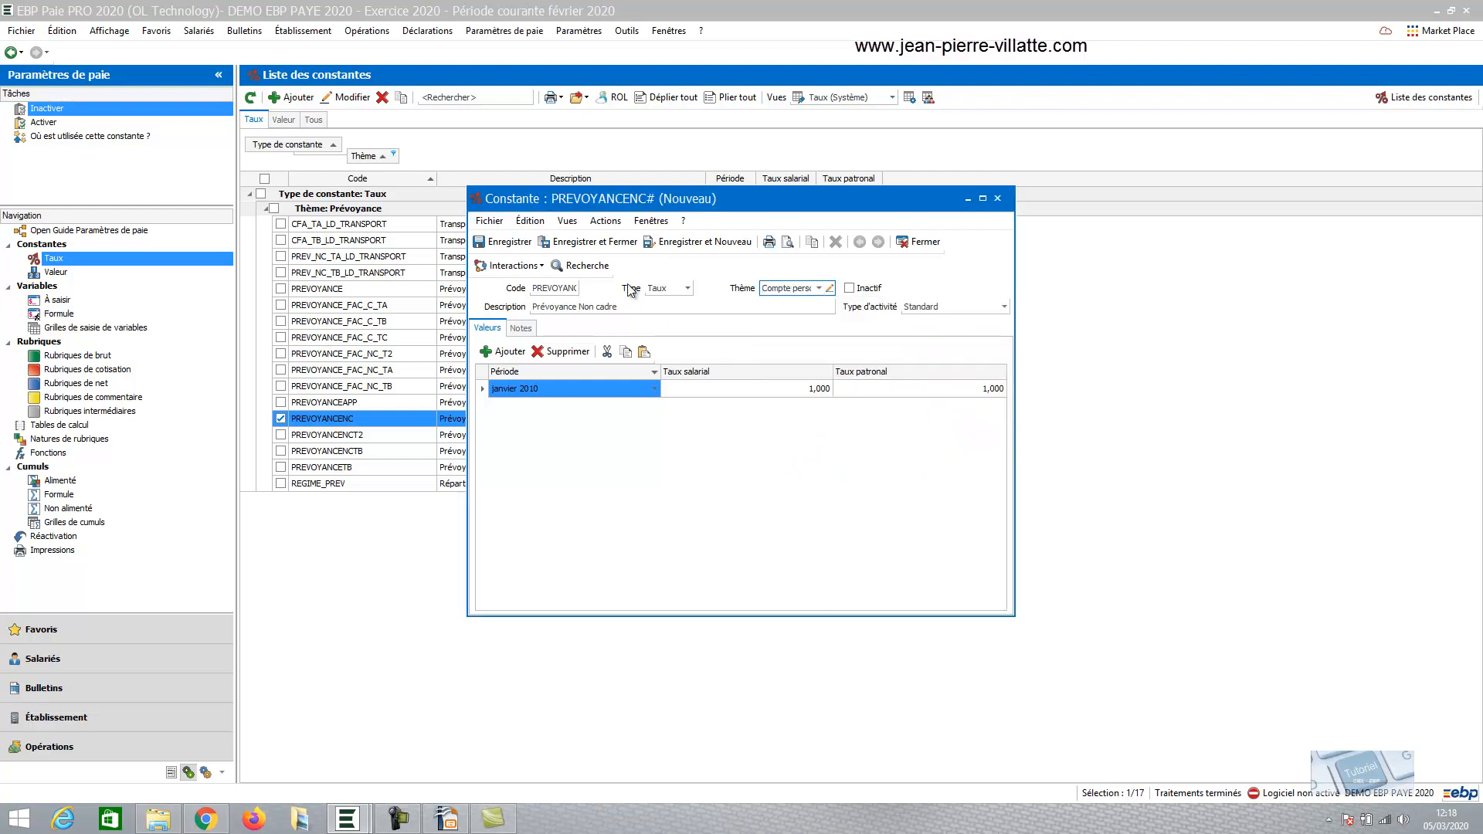
Complete the duplicated constant's description as "Prévoyance Non cadre ouvrier"
{"action": "left_click", "coordinate": [628, 310]}
{"action": "left_click", "coordinate": [628, 310]}
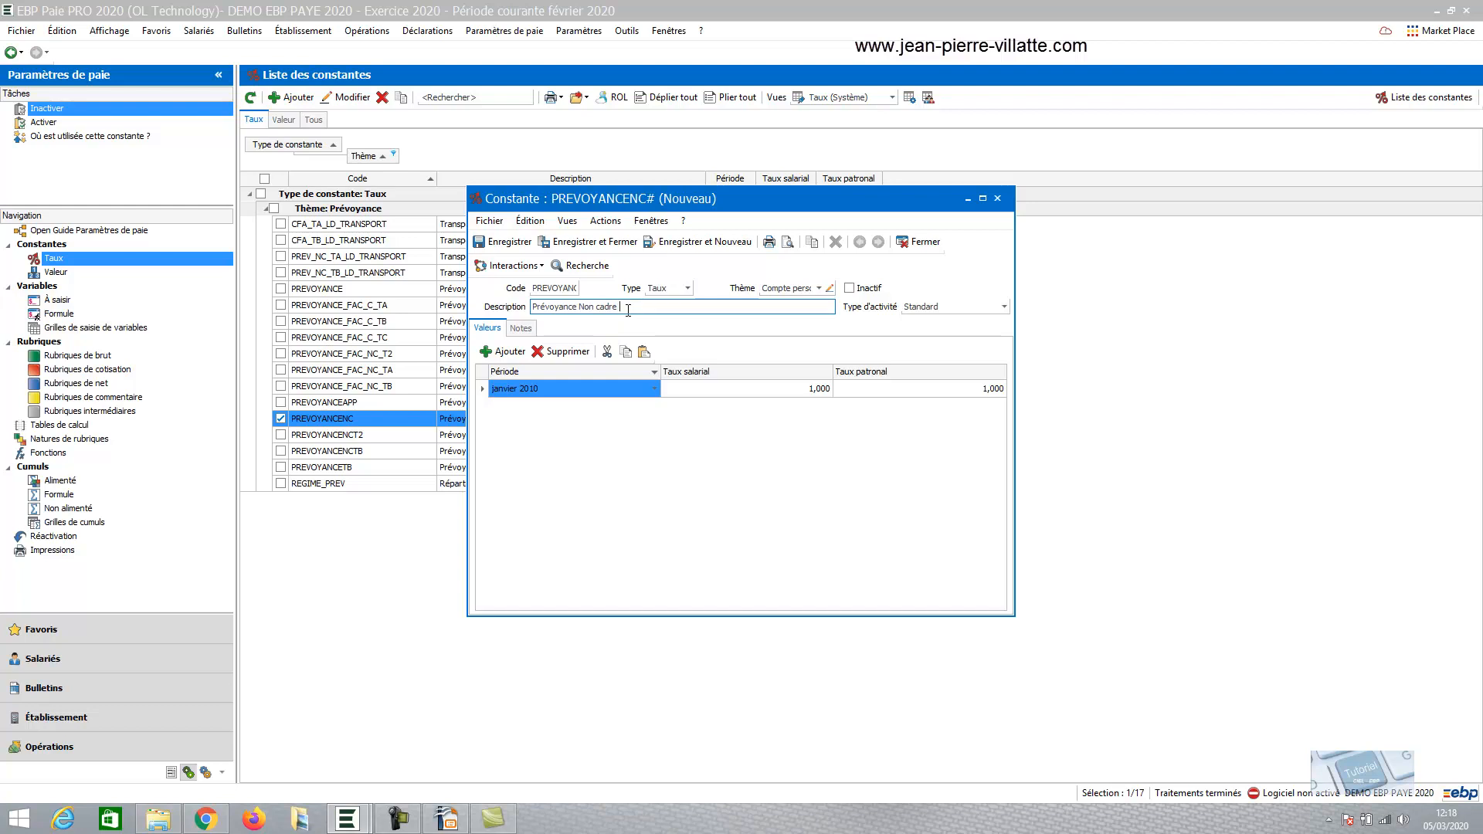
{"action": "type", "text": "ouvrier"}
{"action": "key", "text": "Tab"}
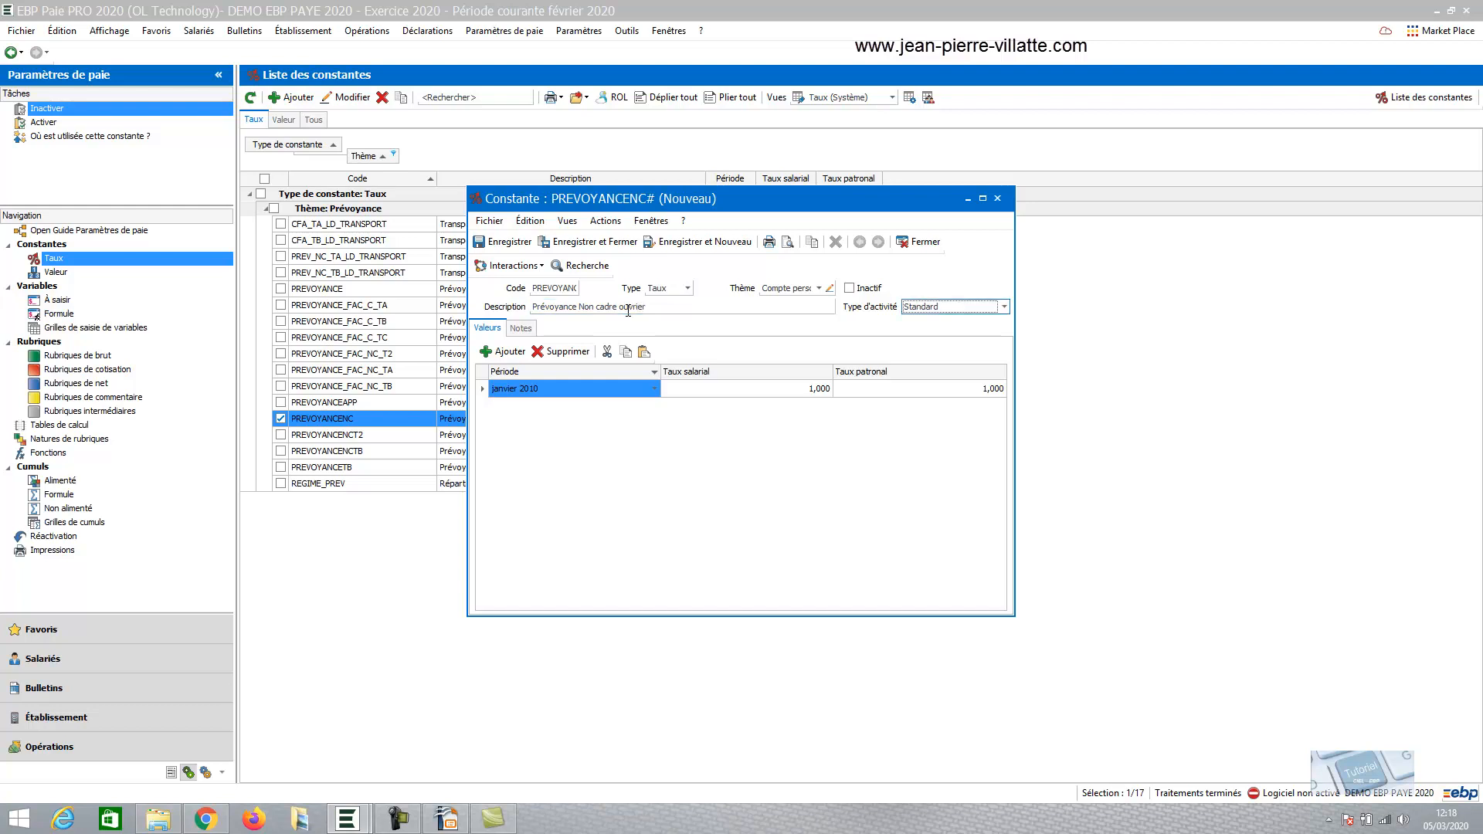
Set the January 2010 employee rate to 0,8 and the employer rate to 1,2, and save and close the constant
{"action": "left_click", "coordinate": [782, 392]}
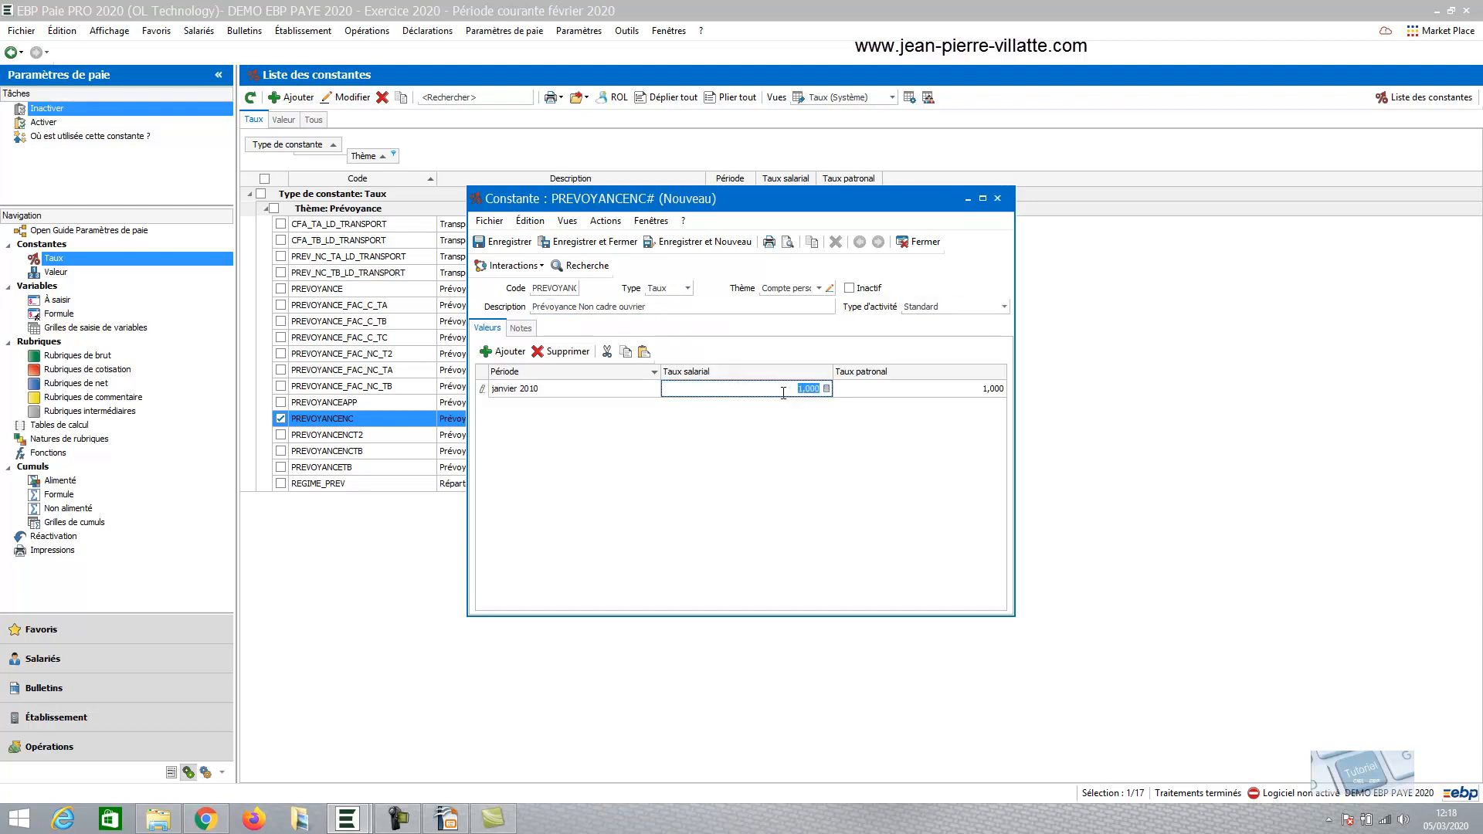
{"action": "type", "text": "08"}
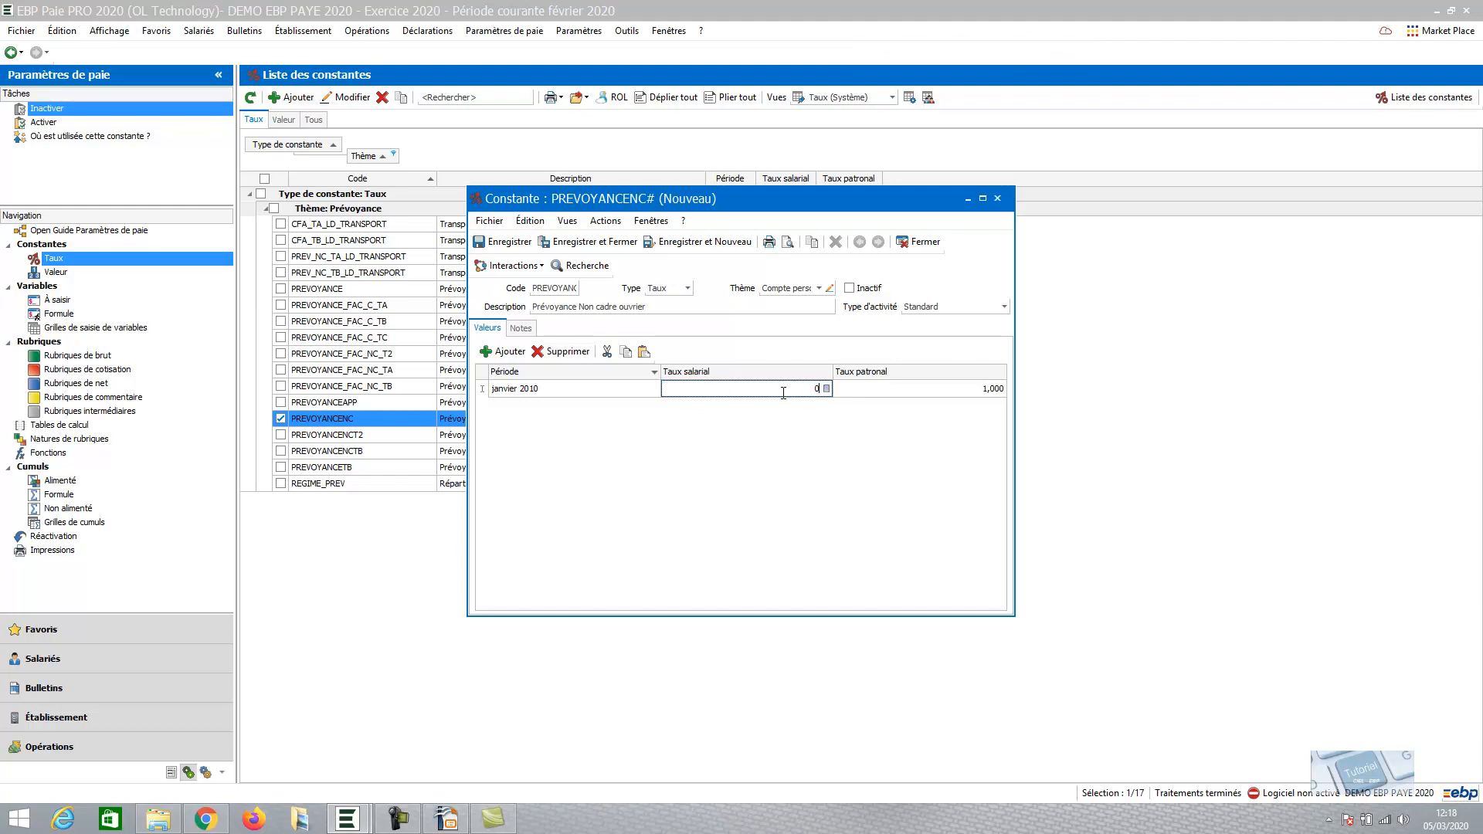
{"action": "type", "text": "8"}
{"action": "key", "text": "Tab"}
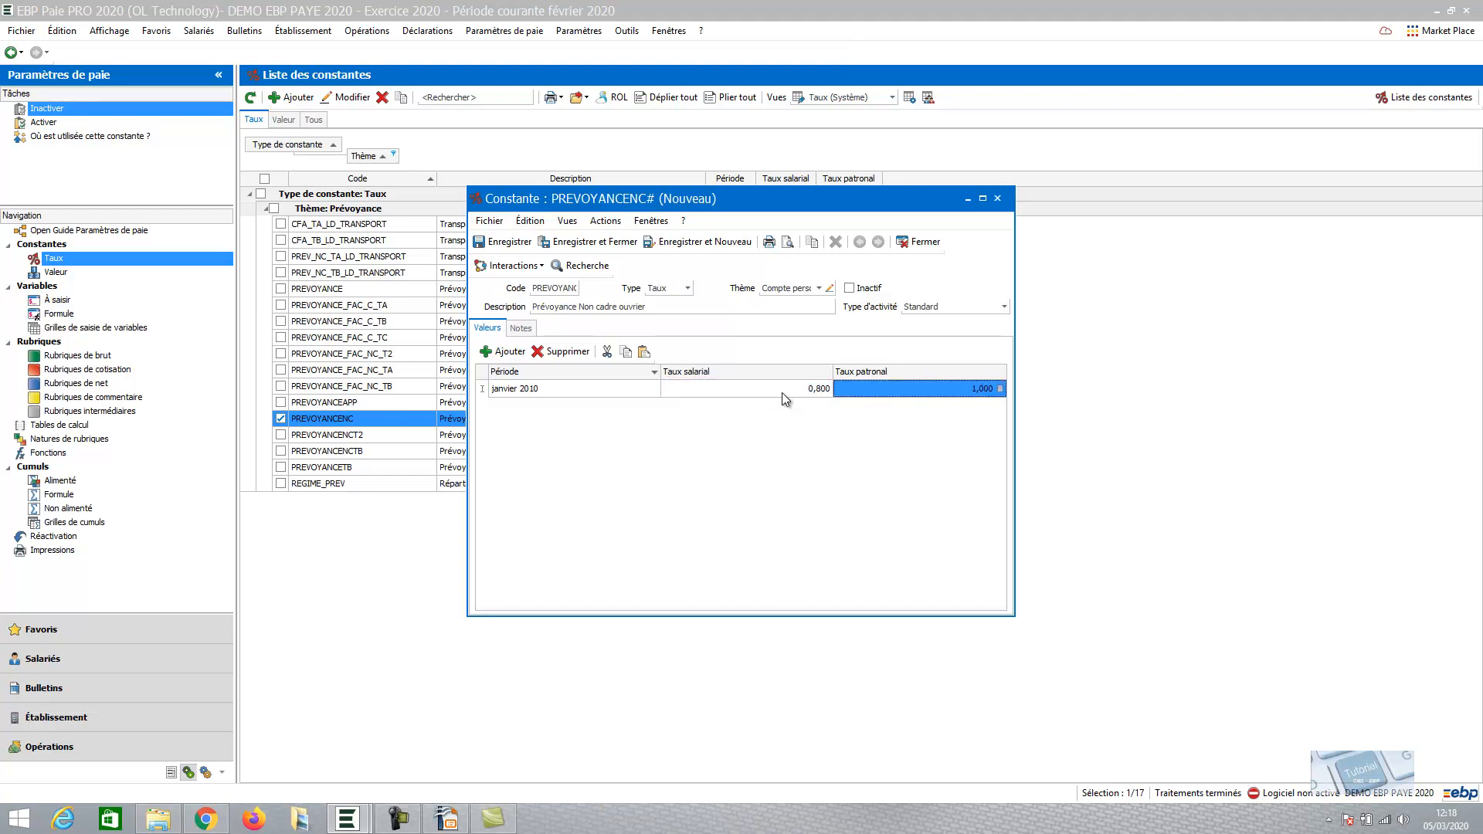
{"action": "type", "text": "1,2"}
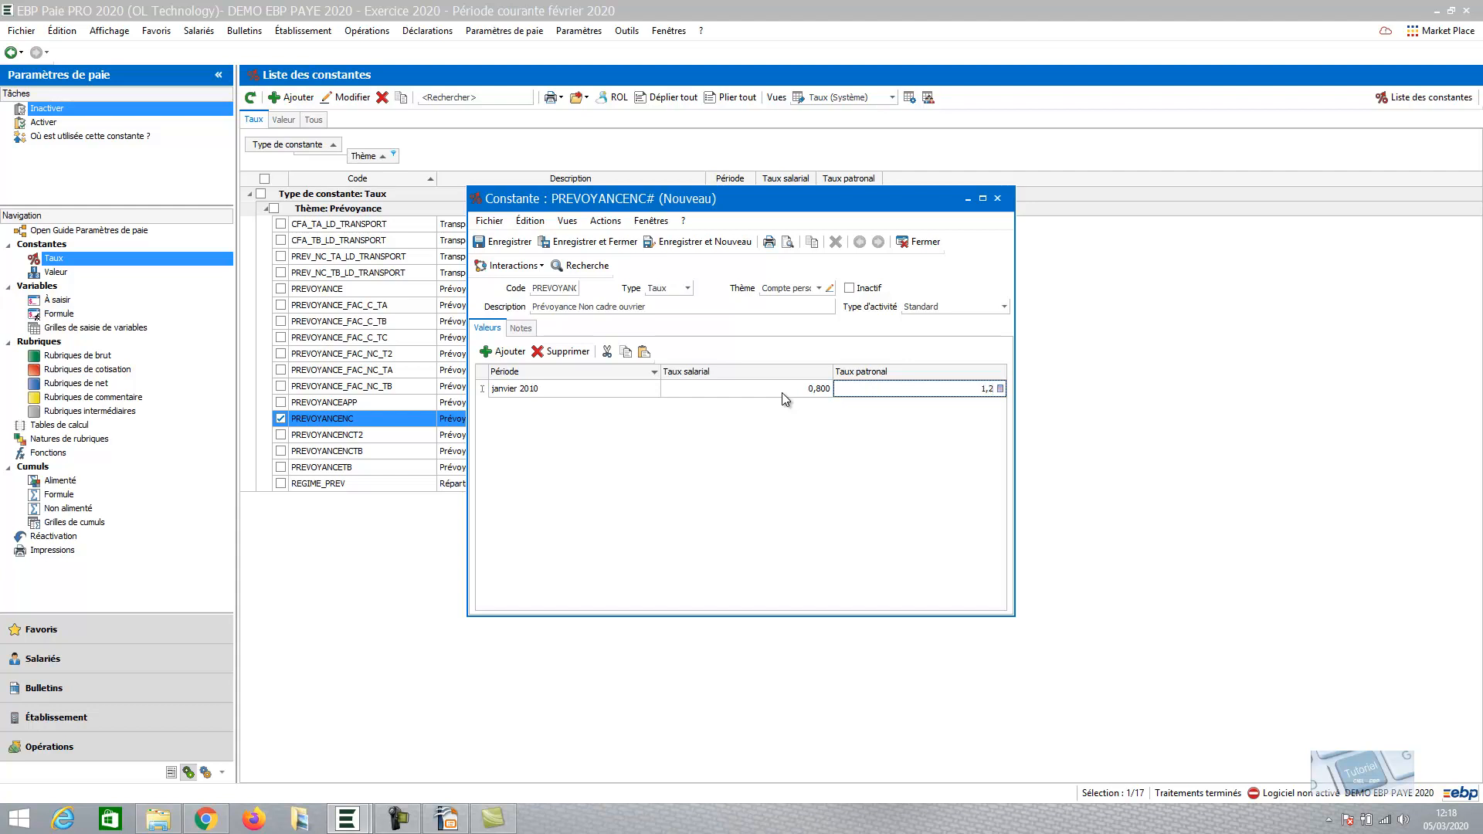
{"action": "key", "text": "Return"}
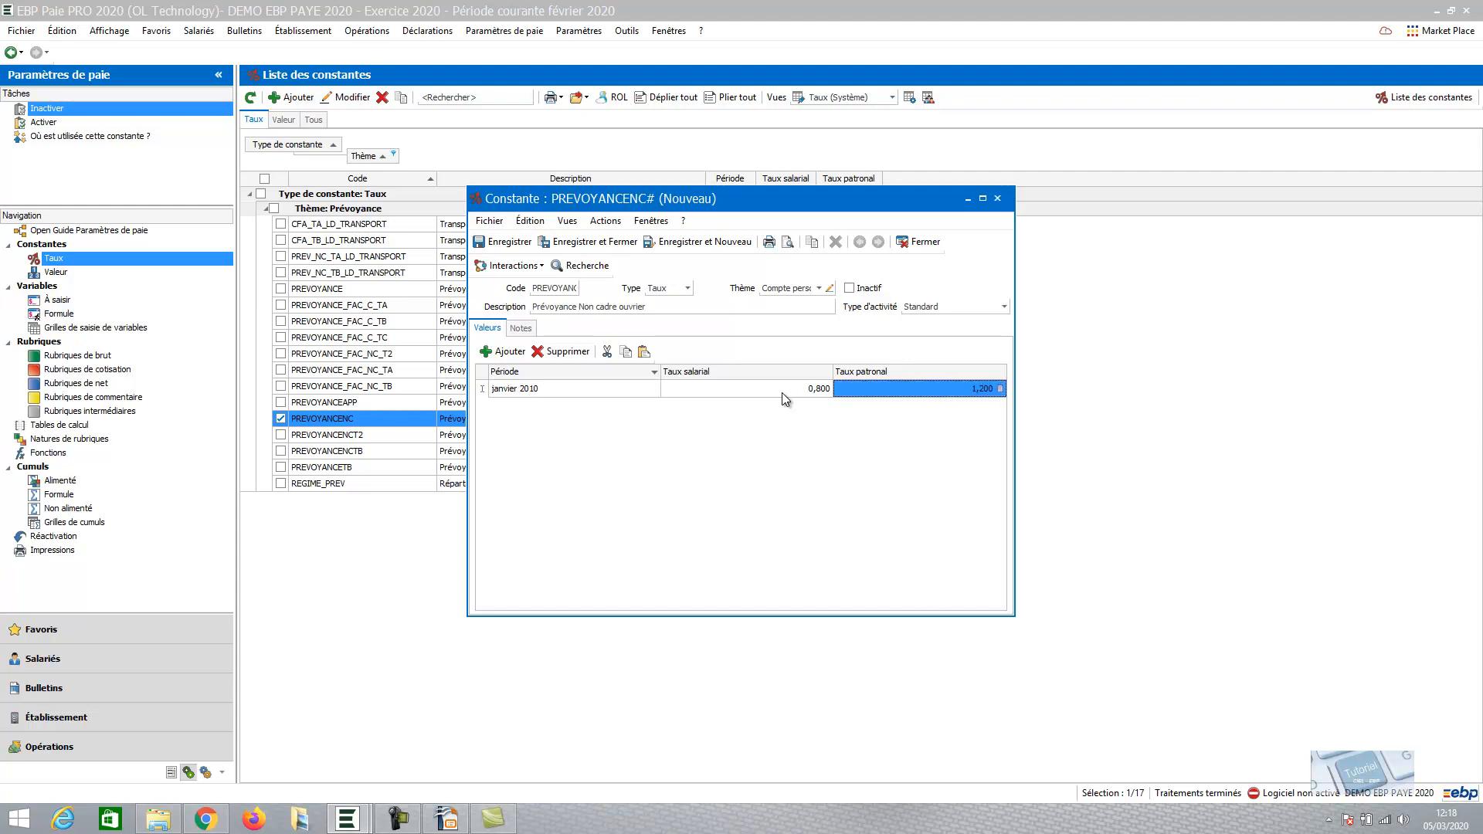
{"action": "left_click", "coordinate": [601, 243]}
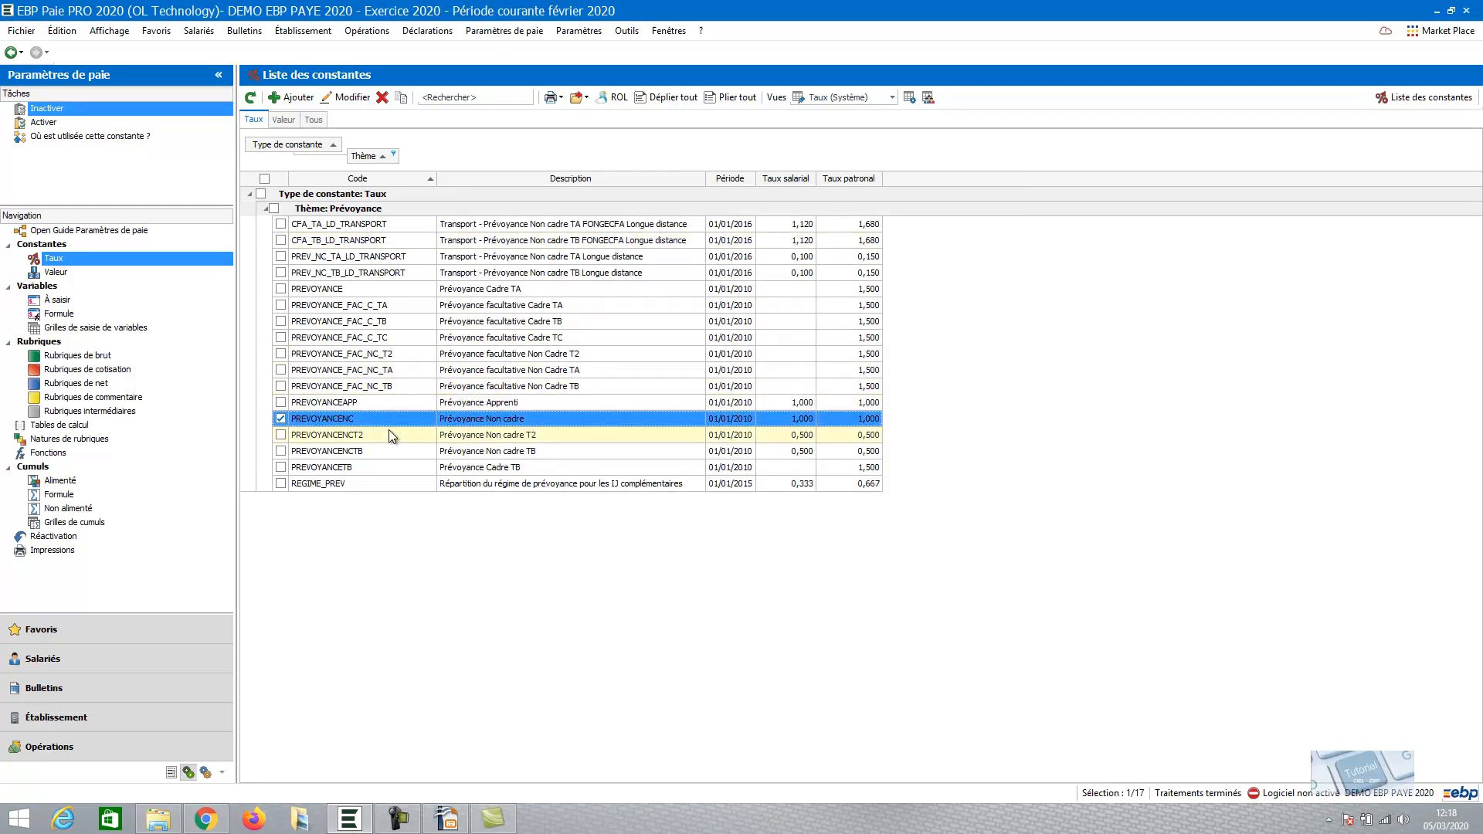
Duplicate the PREVOYANCENCTB rate constant and set the copy's theme to demo
{"action": "left_click", "coordinate": [372, 451]}
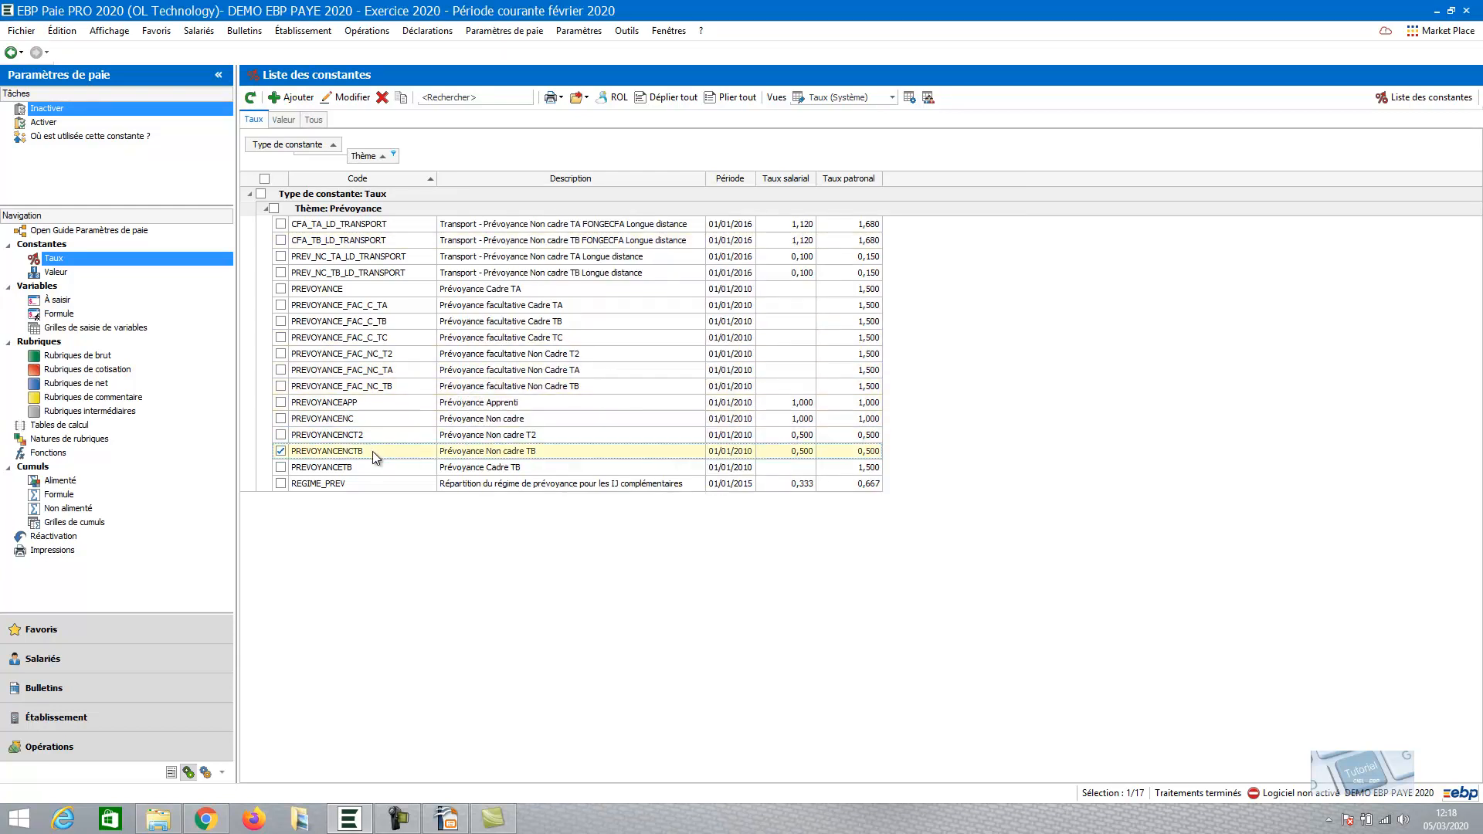
{"action": "left_click", "coordinate": [402, 97]}
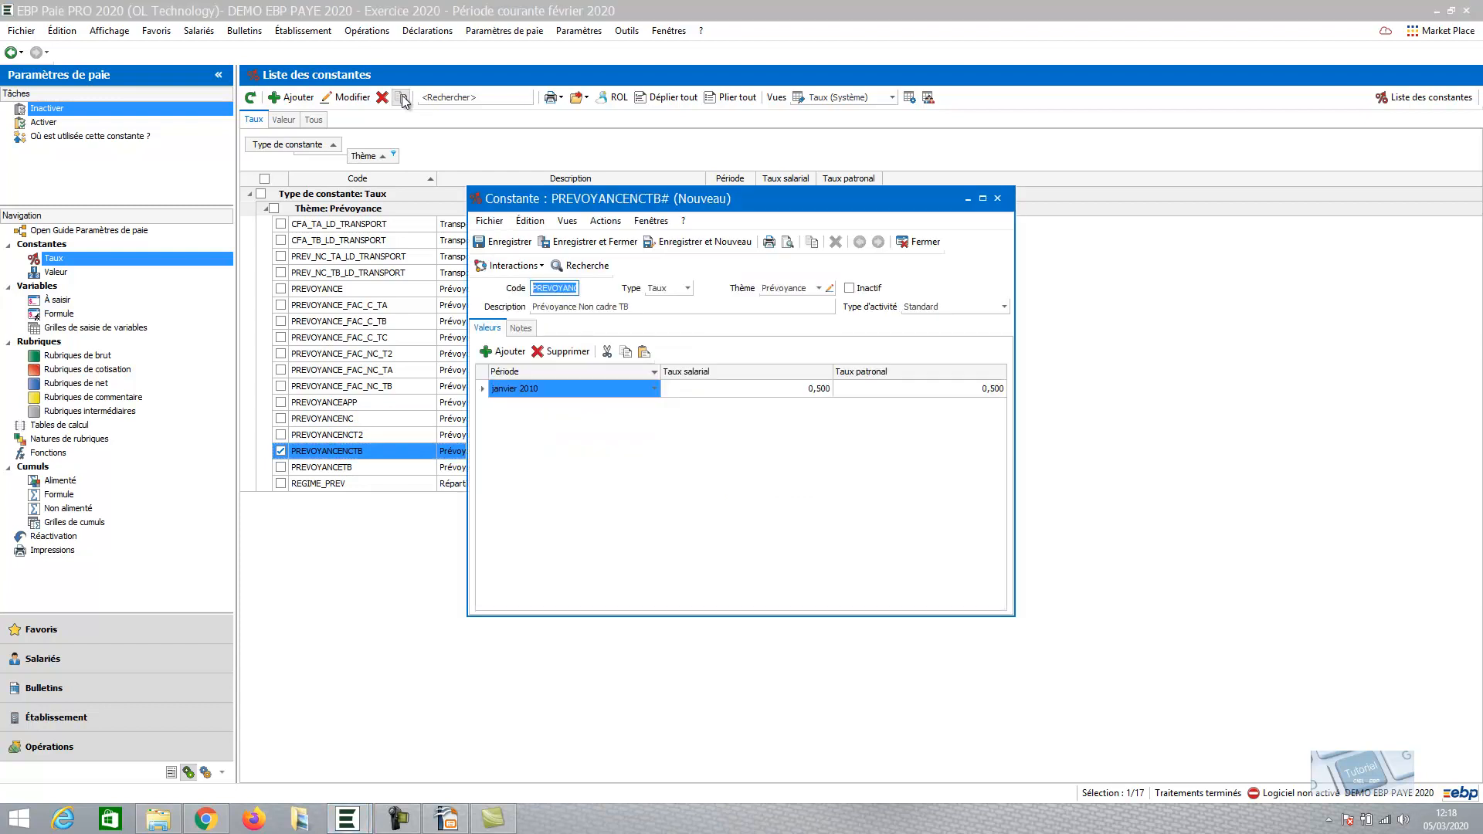
{"action": "left_click", "coordinate": [822, 290]}
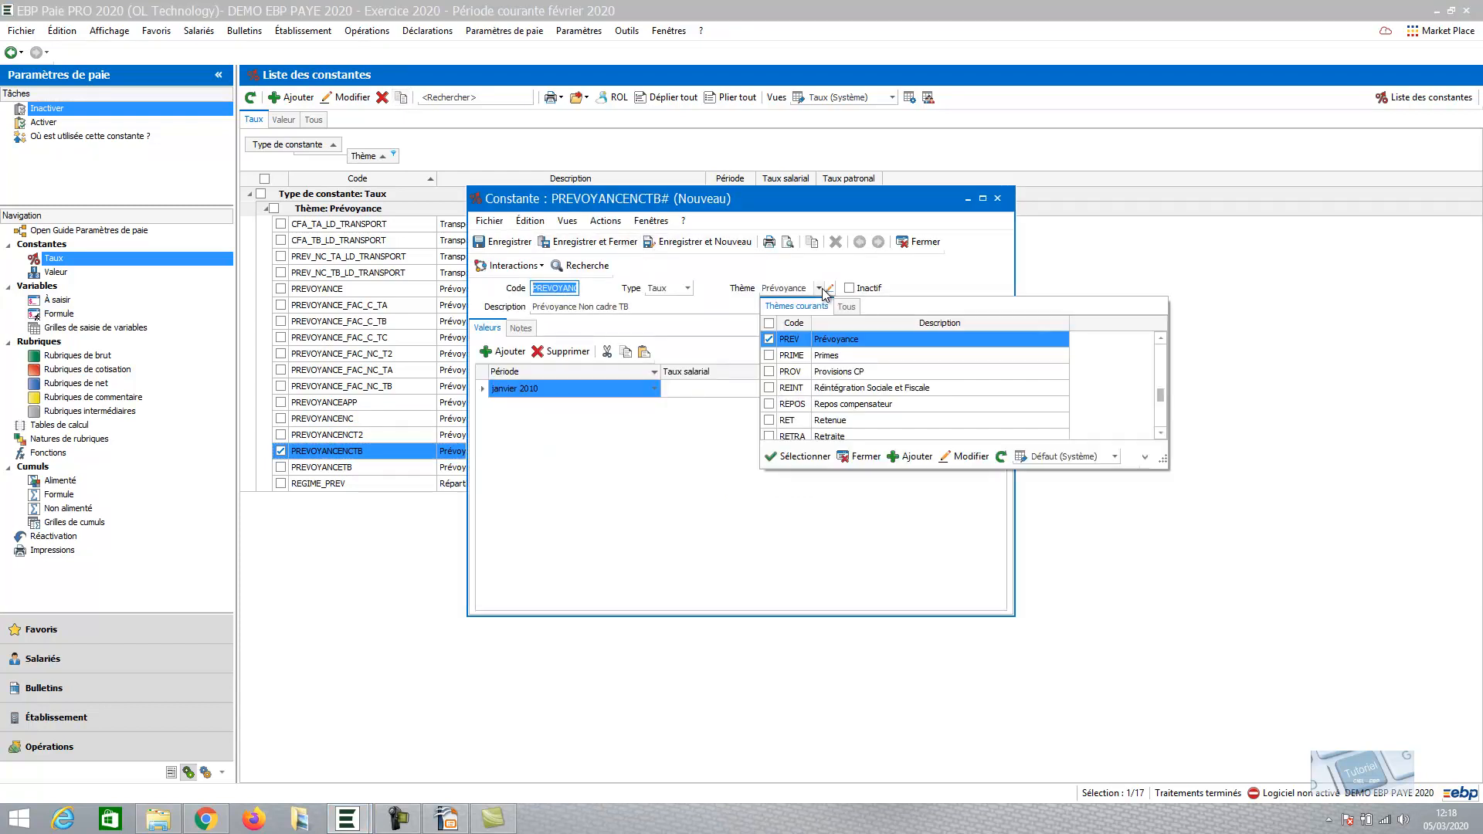
{"action": "left_click", "coordinate": [1162, 434]}
{"action": "left_click", "coordinate": [1162, 434]}
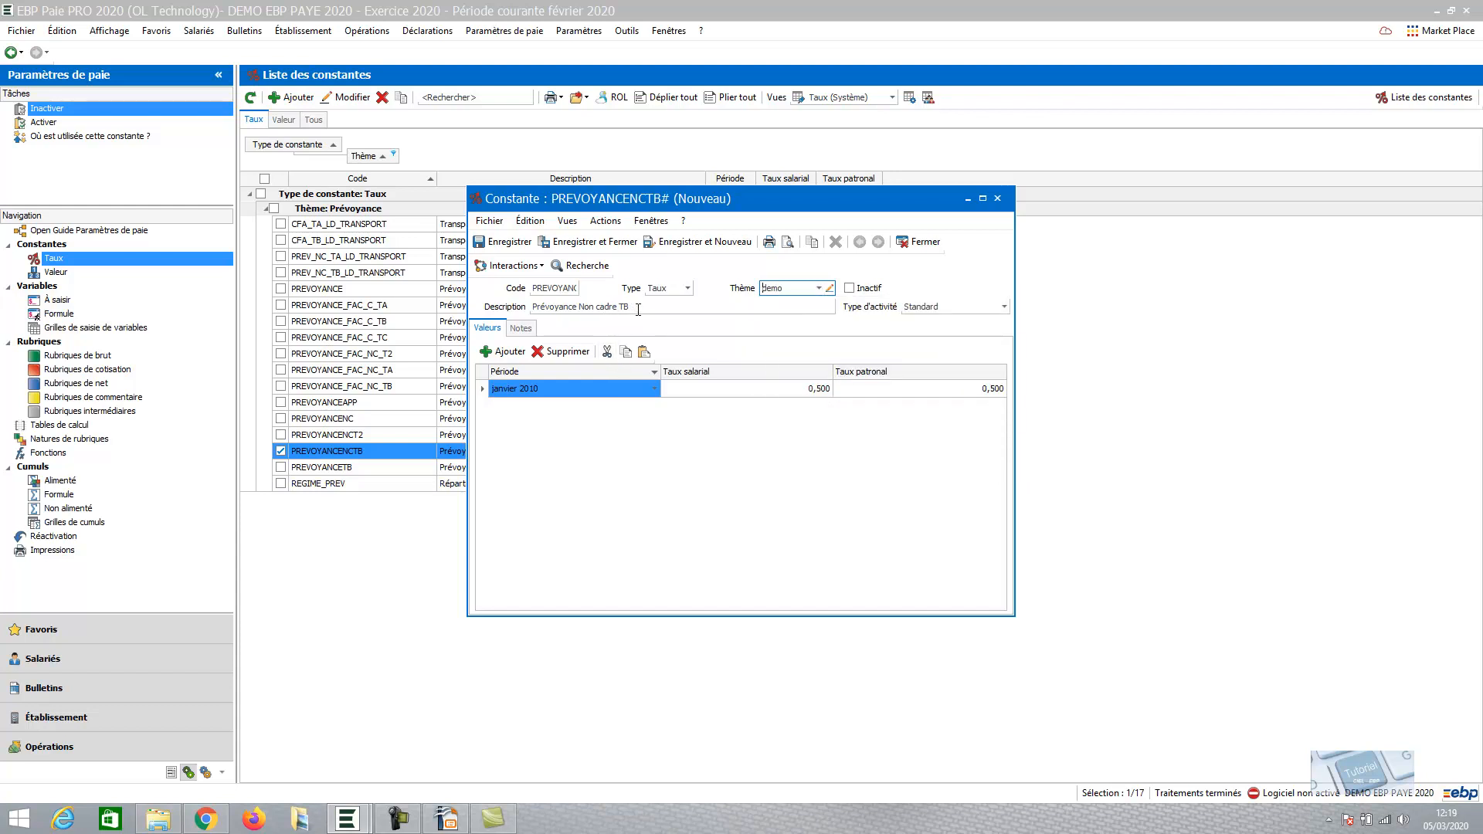
Complete the copy's description as "Prévoyance Non cadre TB OUVRIER" and save and close the constant
{"action": "left_click", "coordinate": [638, 309]}
{"action": "type", "text": "OUVRIER"}
{"action": "key", "text": "Tab"}
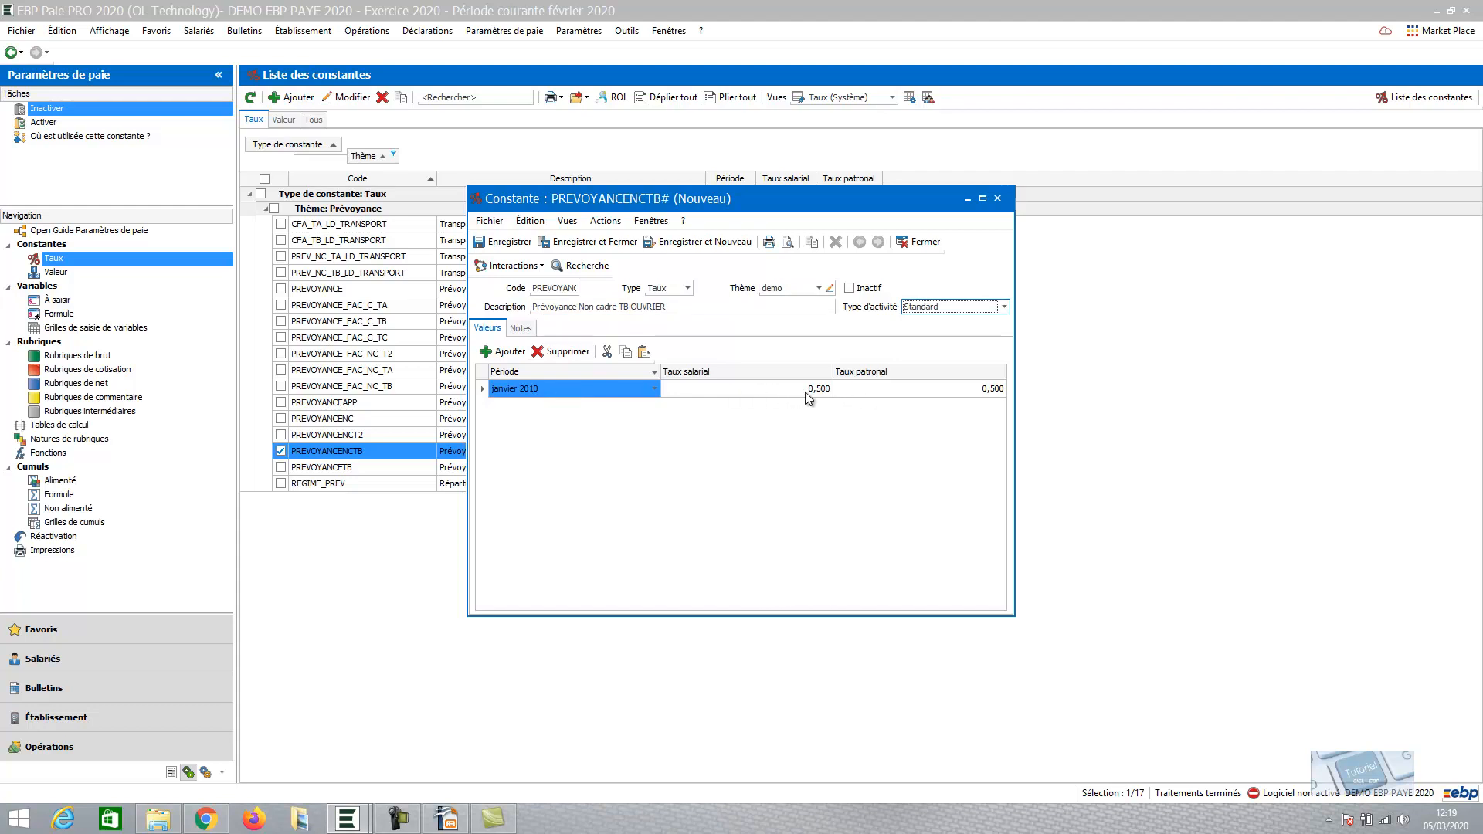
{"action": "left_click", "coordinate": [615, 242]}
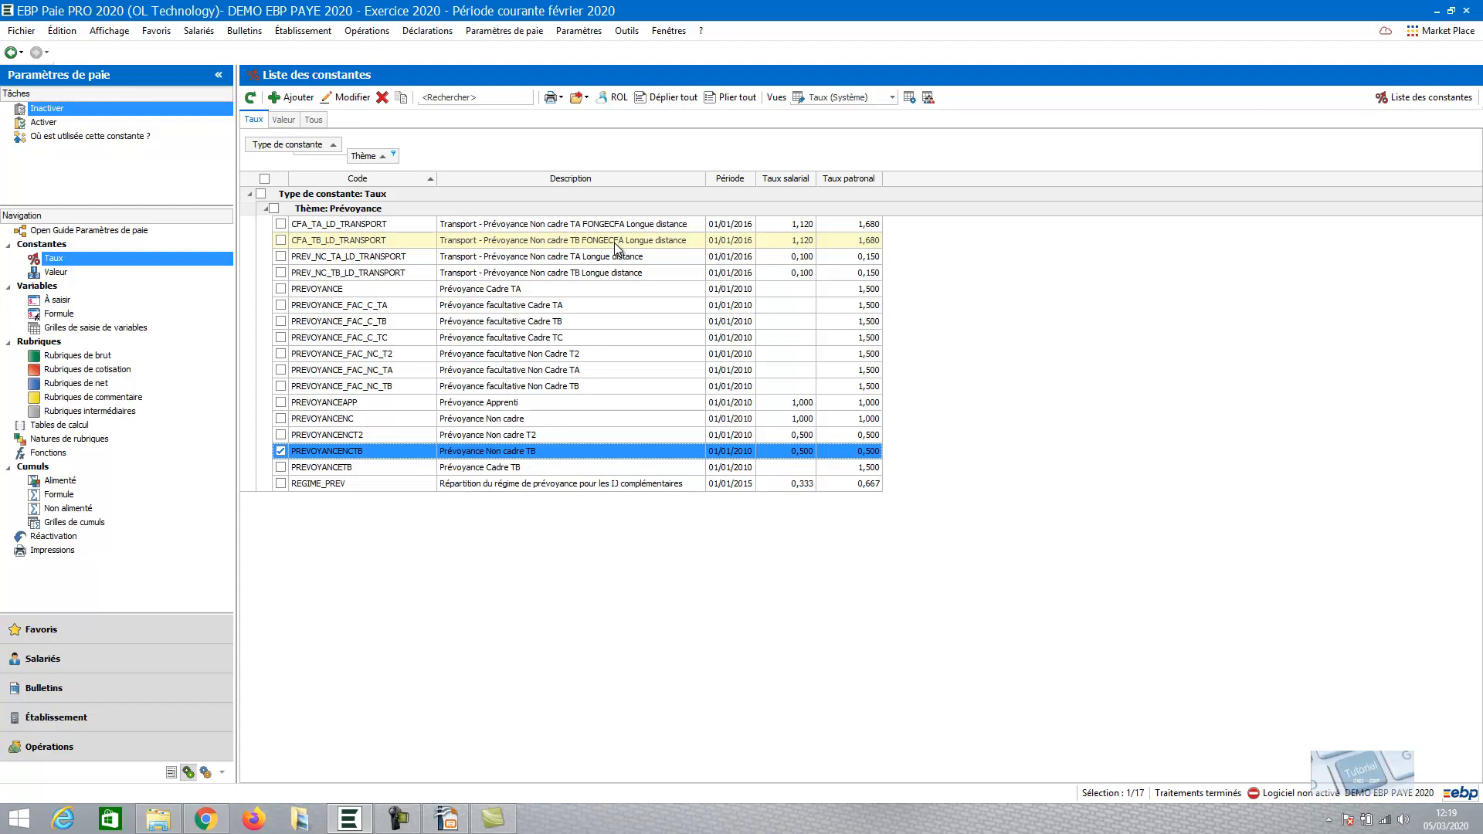
Display the value constants without the theme filter and search them for POINT
{"action": "left_click", "coordinate": [280, 120]}
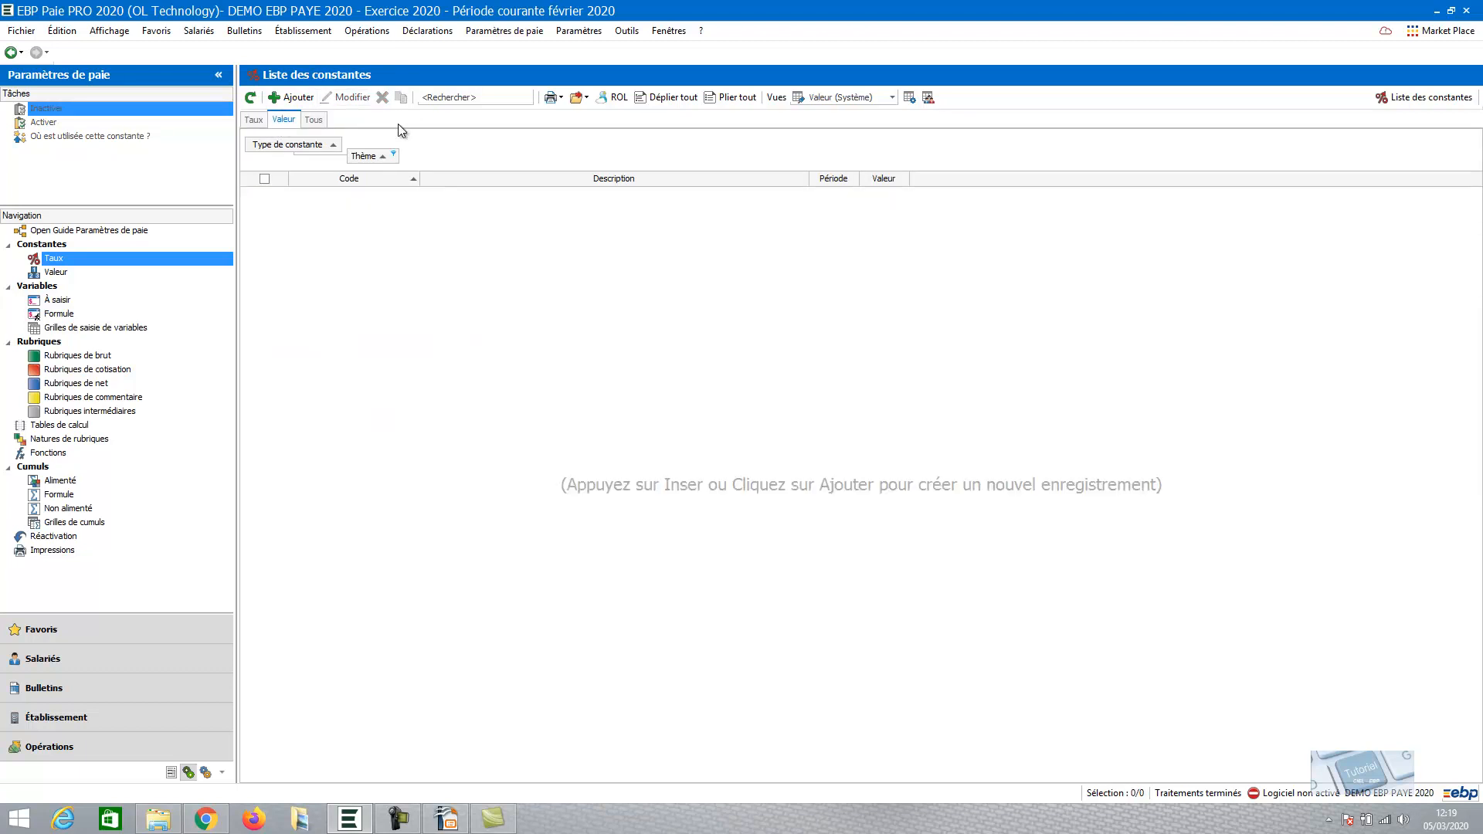
{"action": "left_click", "coordinate": [393, 154]}
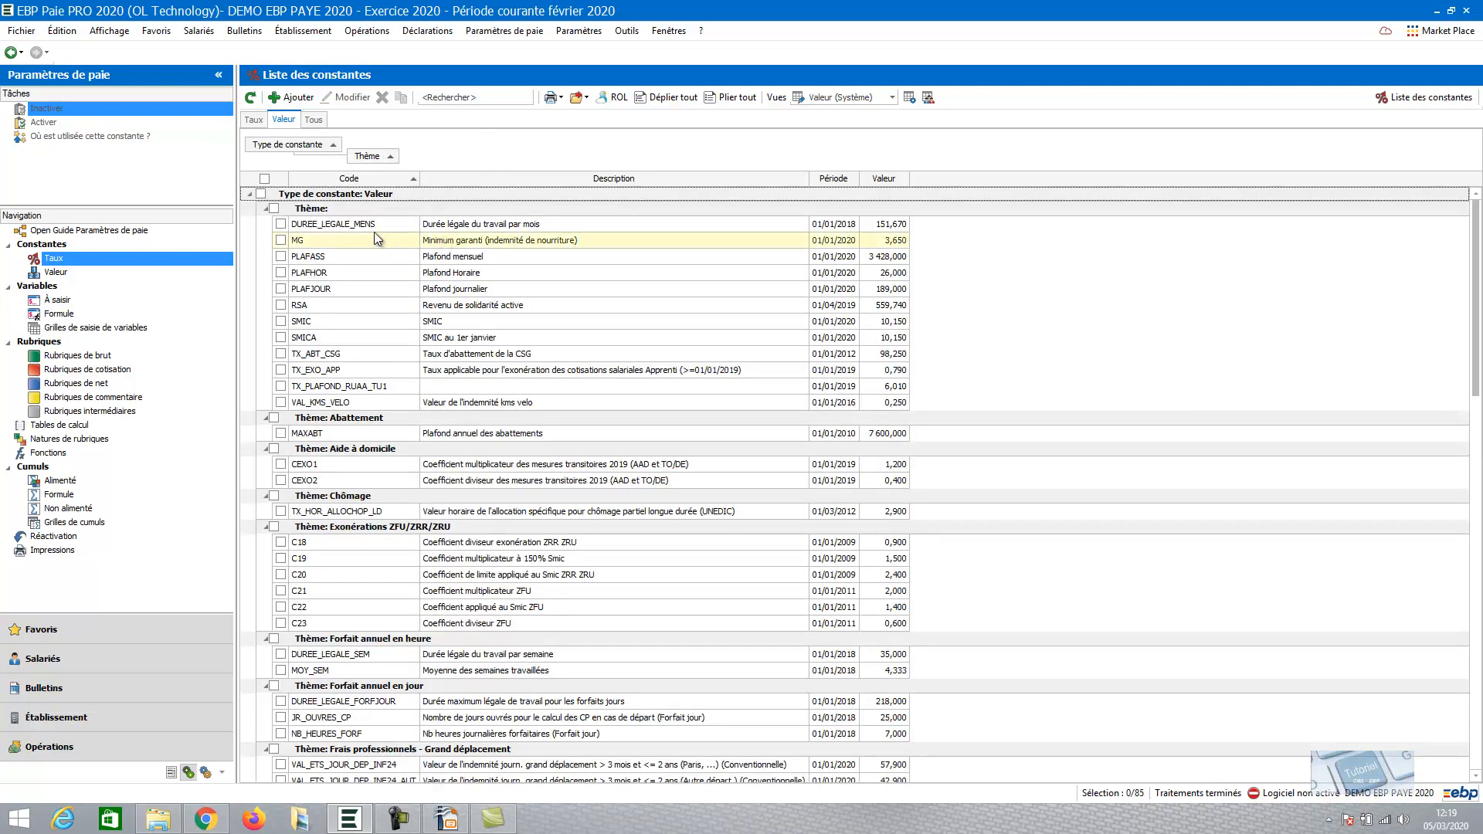
{"action": "left_click", "coordinate": [359, 305]}
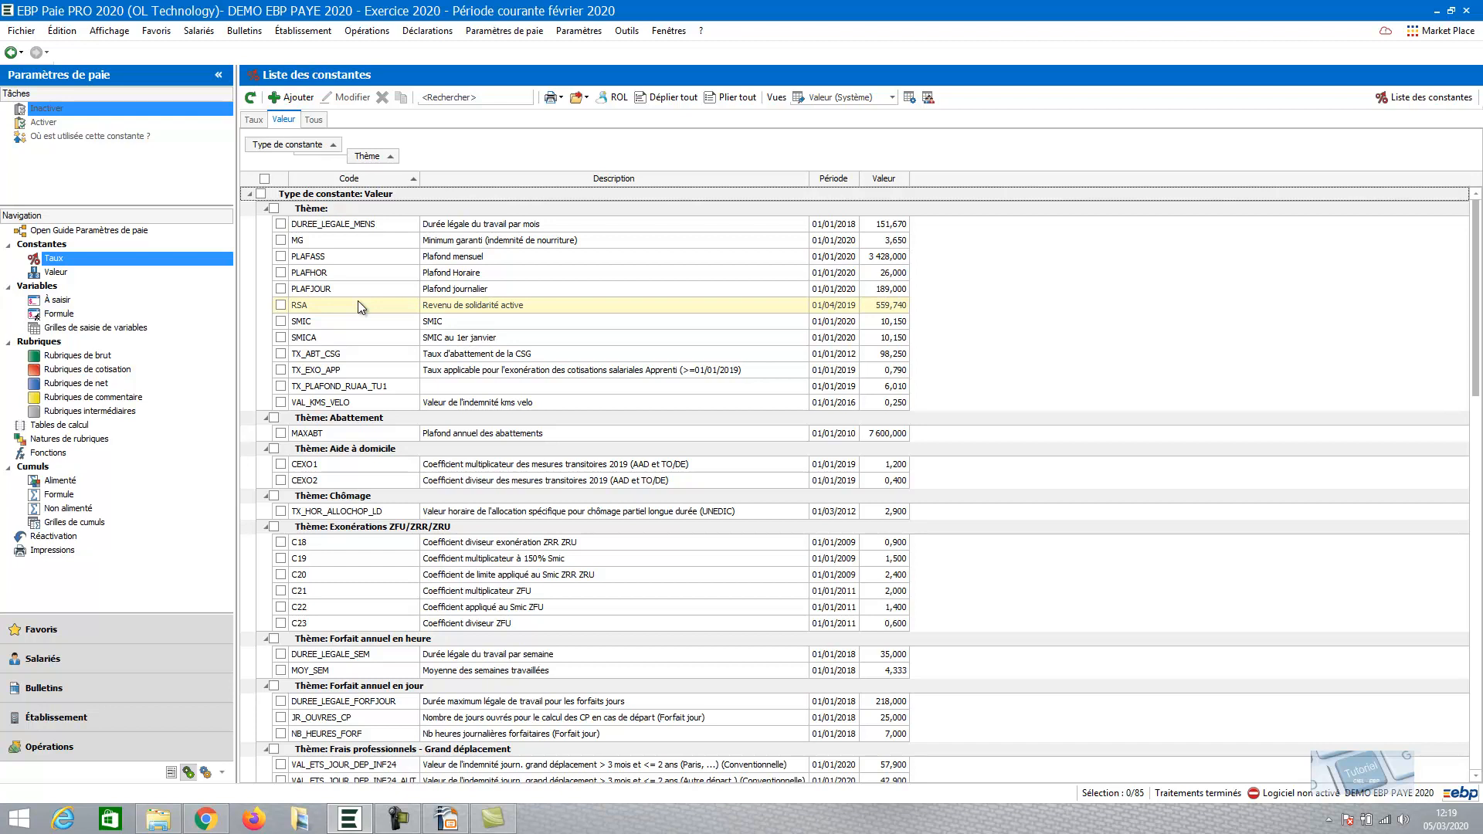
{"action": "left_click", "coordinate": [287, 323]}
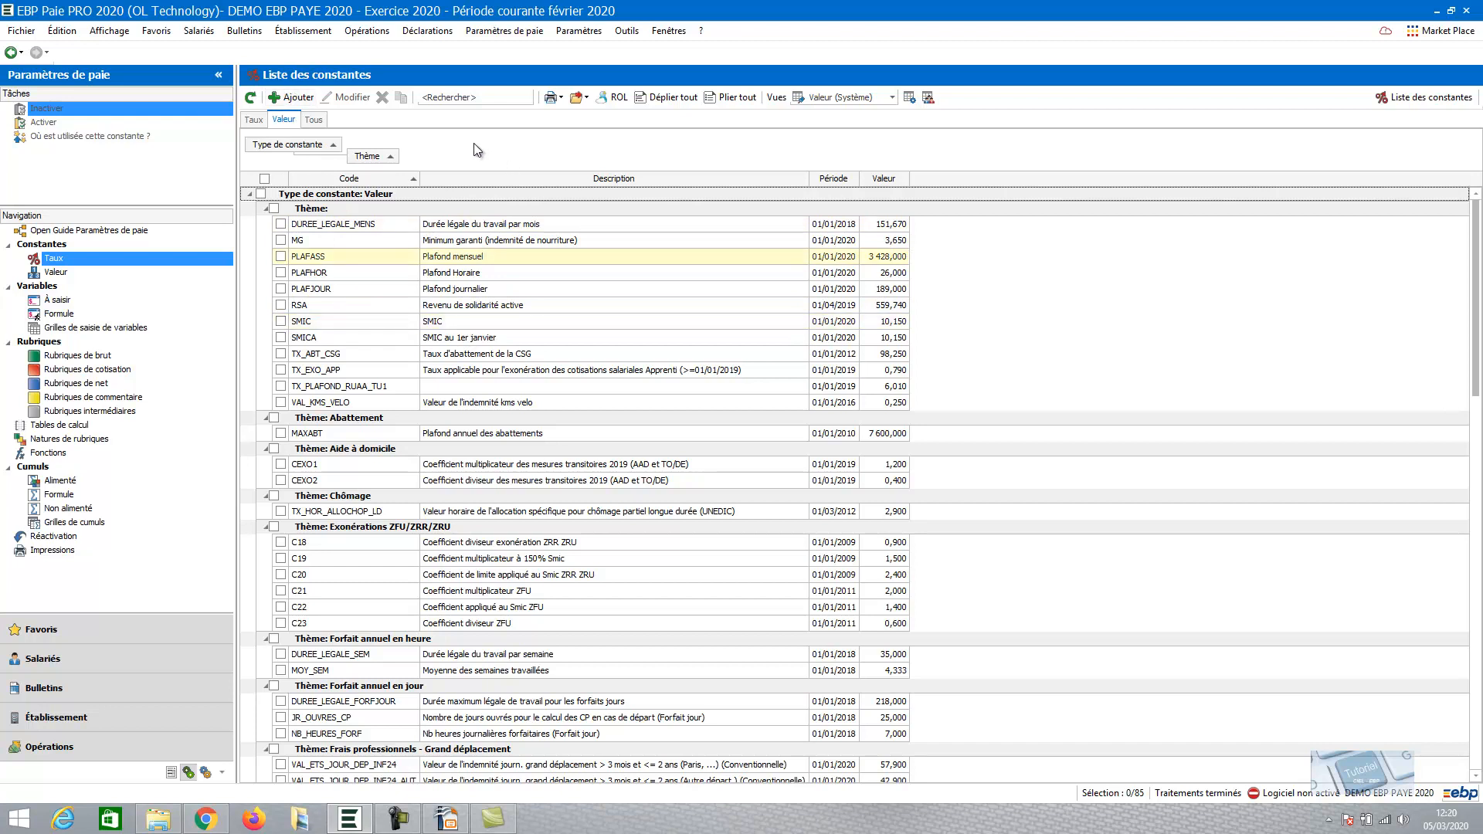
{"action": "left_click", "coordinate": [471, 96]}
{"action": "type", "text": "POINT"}
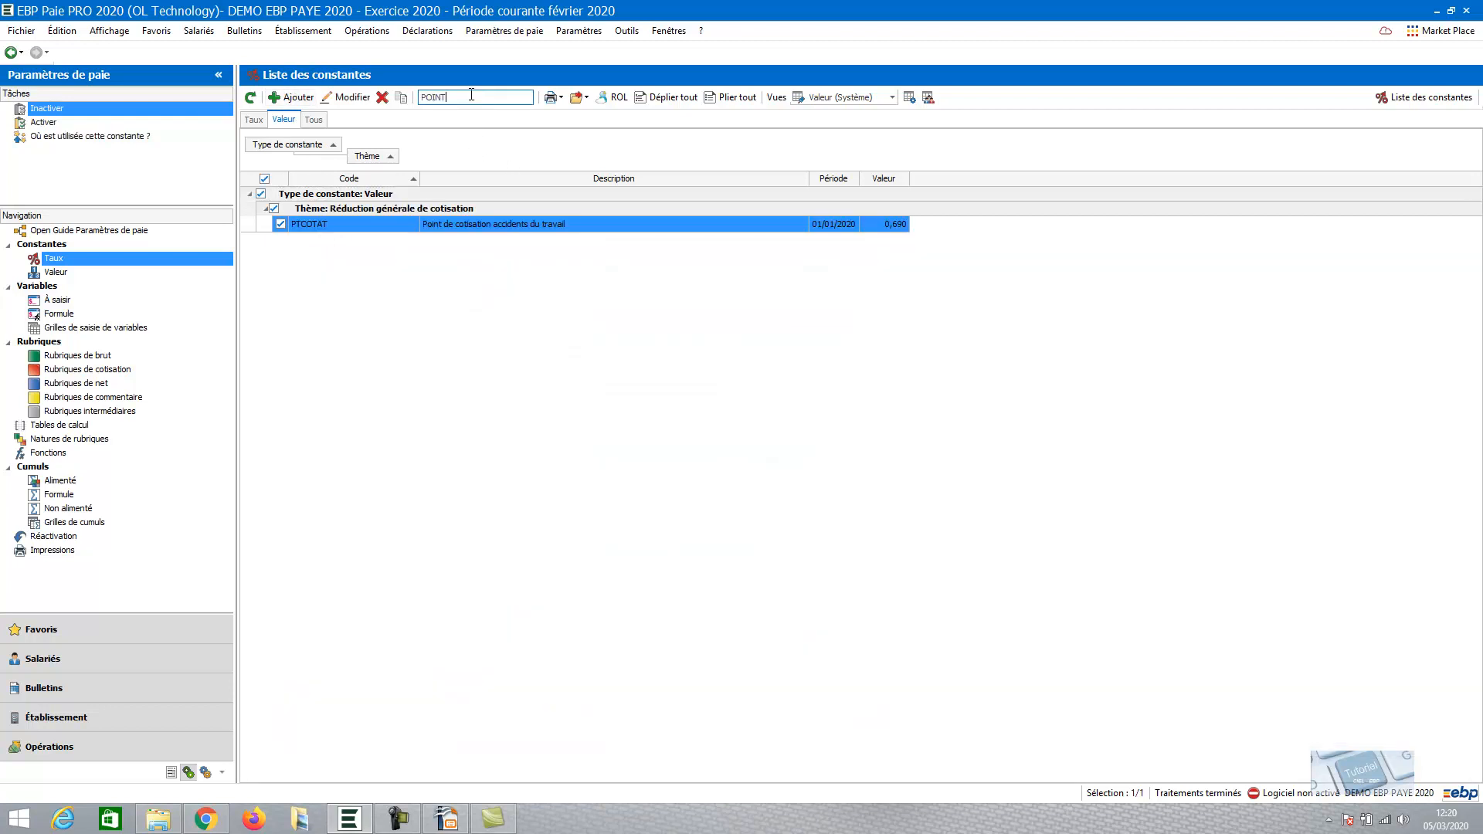
Create a new value constant with code VALPOINT#, theme demo and description "Valuer du point"
{"action": "left_click", "coordinate": [293, 97]}
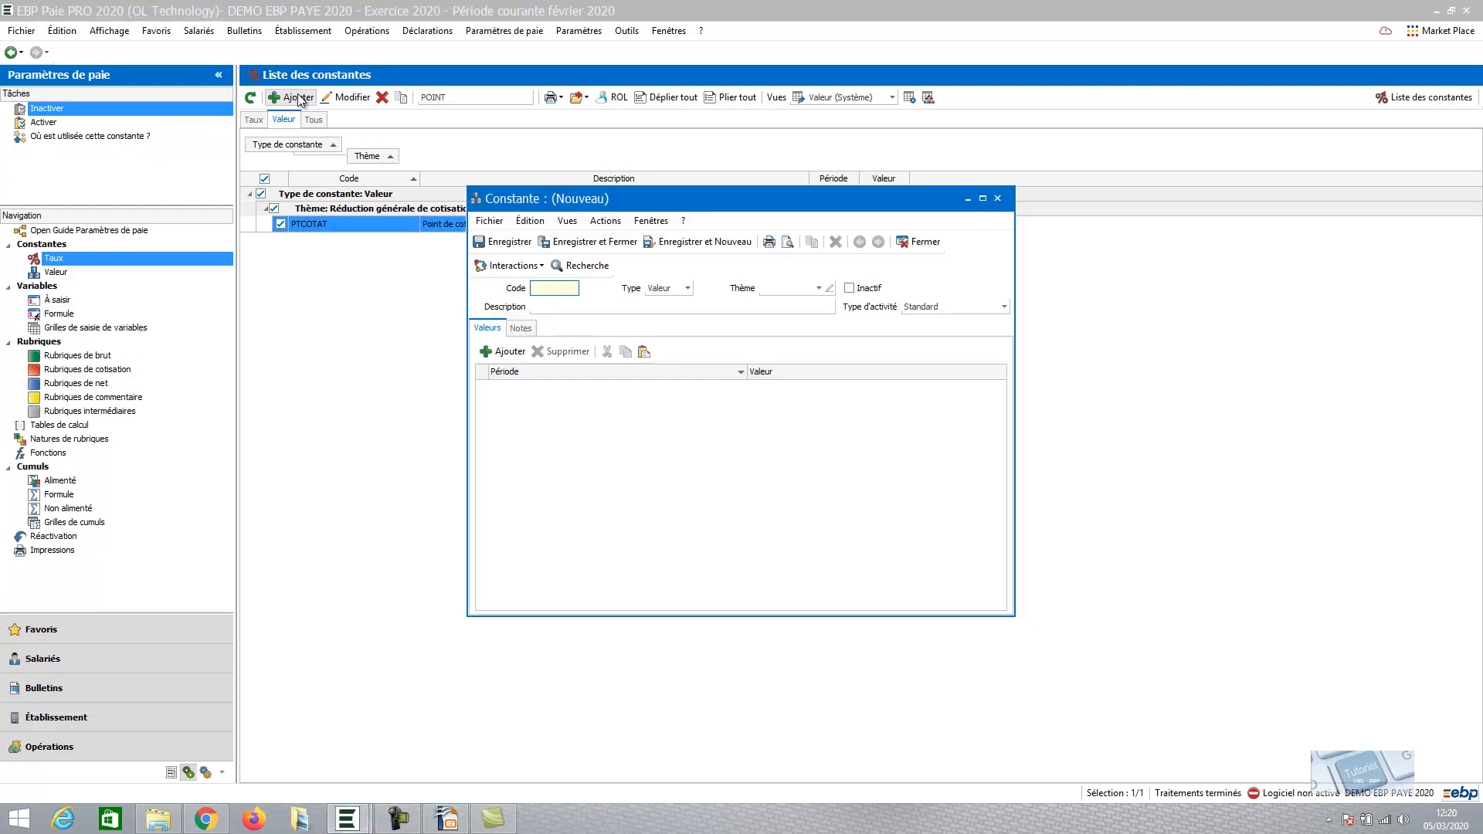
{"action": "type", "text": "VALPOINT#"}
{"action": "key", "text": "Tab"}
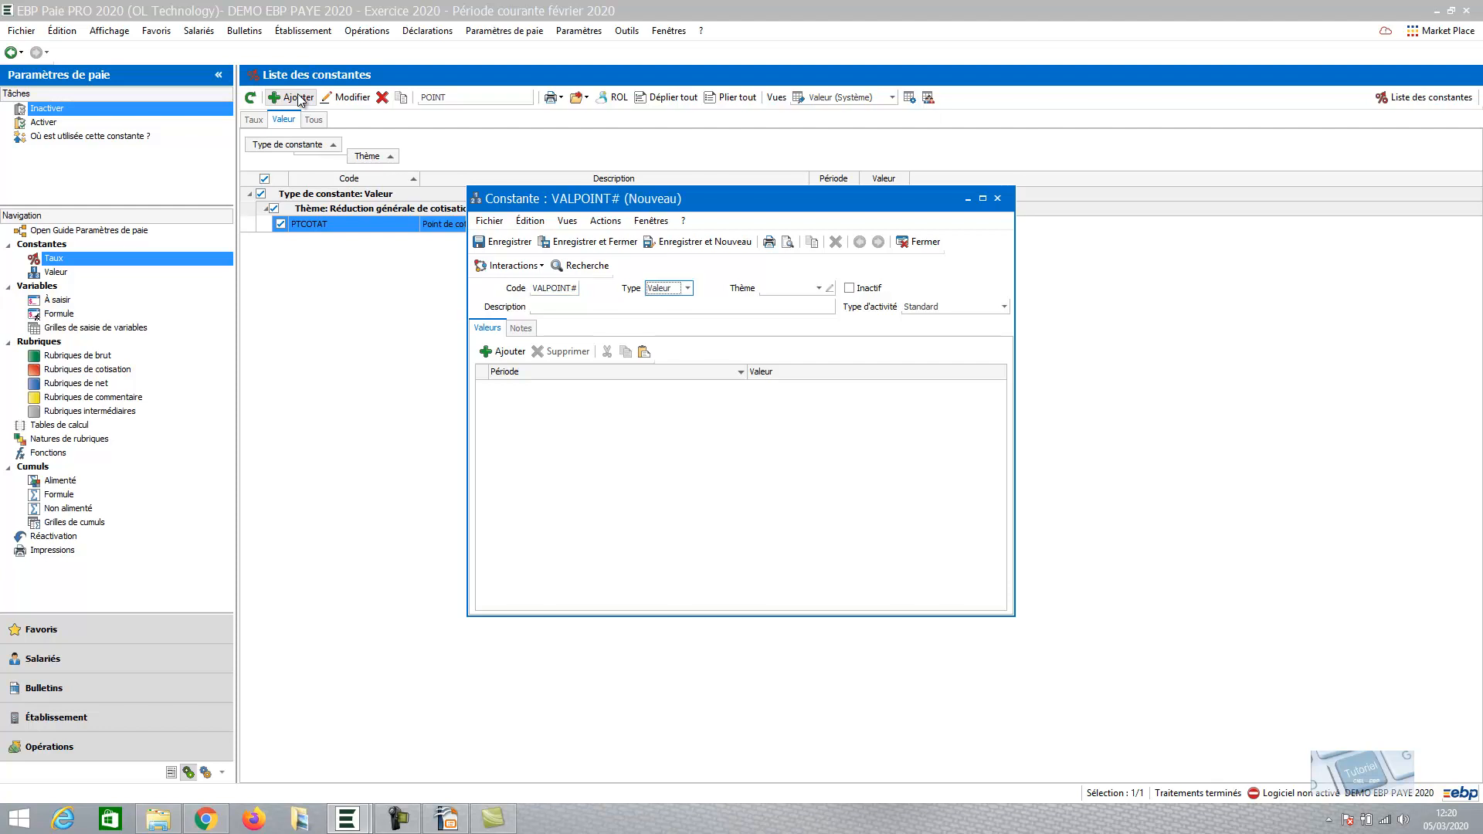
{"action": "left_click", "coordinate": [827, 288]}
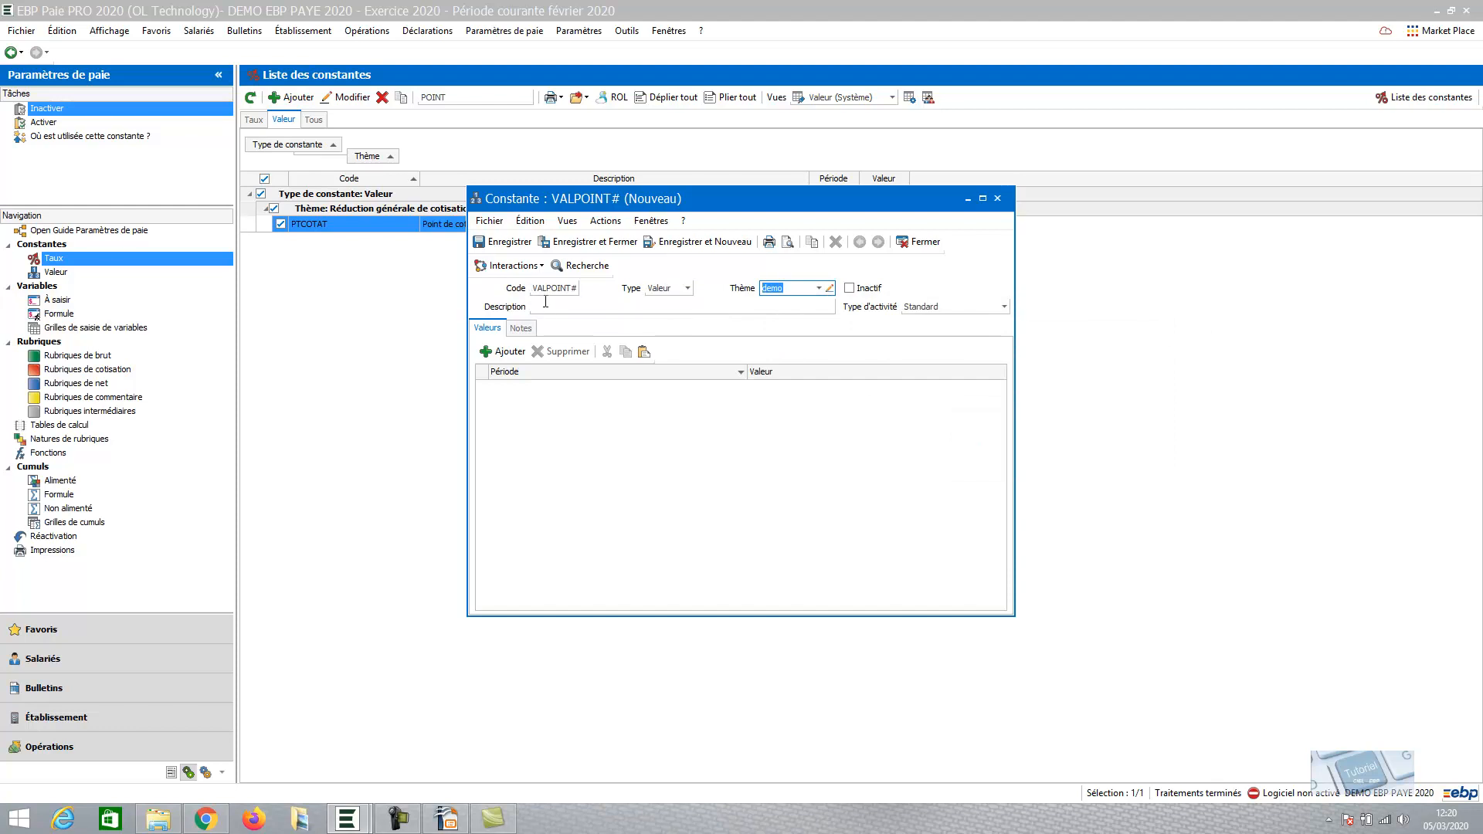
{"action": "left_click", "coordinate": [547, 304]}
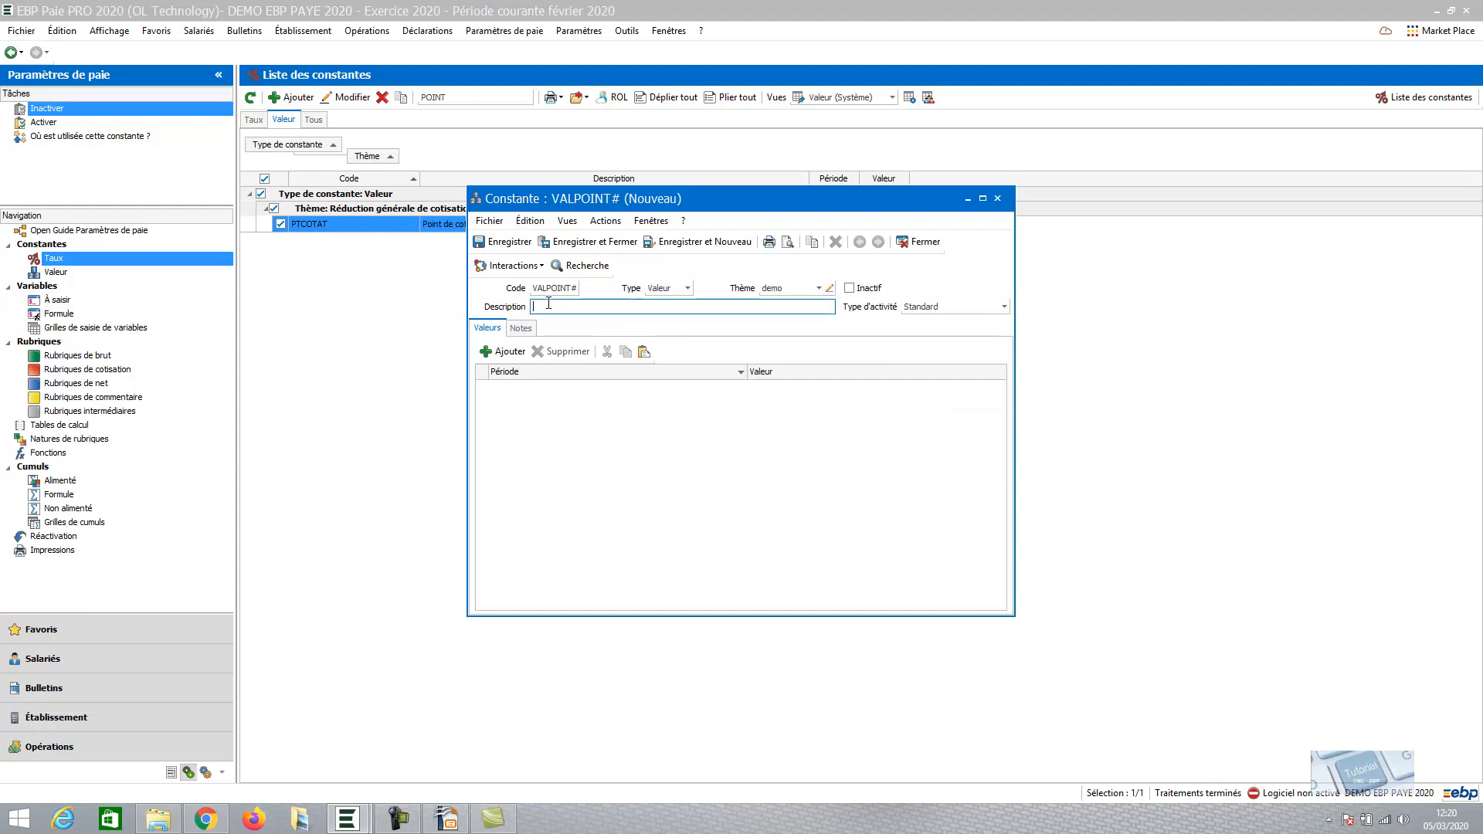
{"action": "type", "text": "valuer du point"}
{"action": "key", "text": "Tab"}
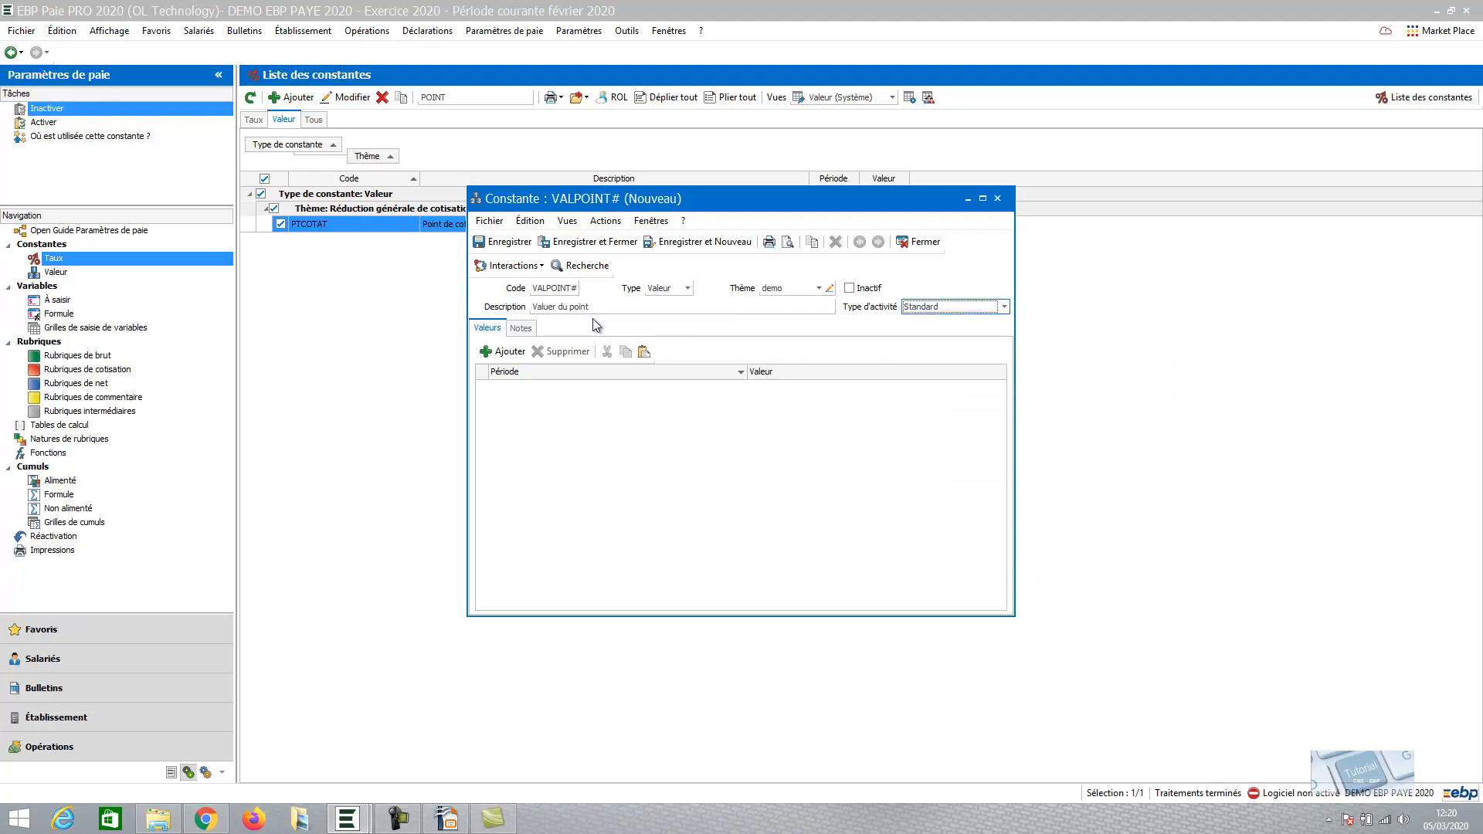
Add a value line to the VALPOINT# constant and set its period to January 2020
{"action": "left_click", "coordinate": [498, 352]}
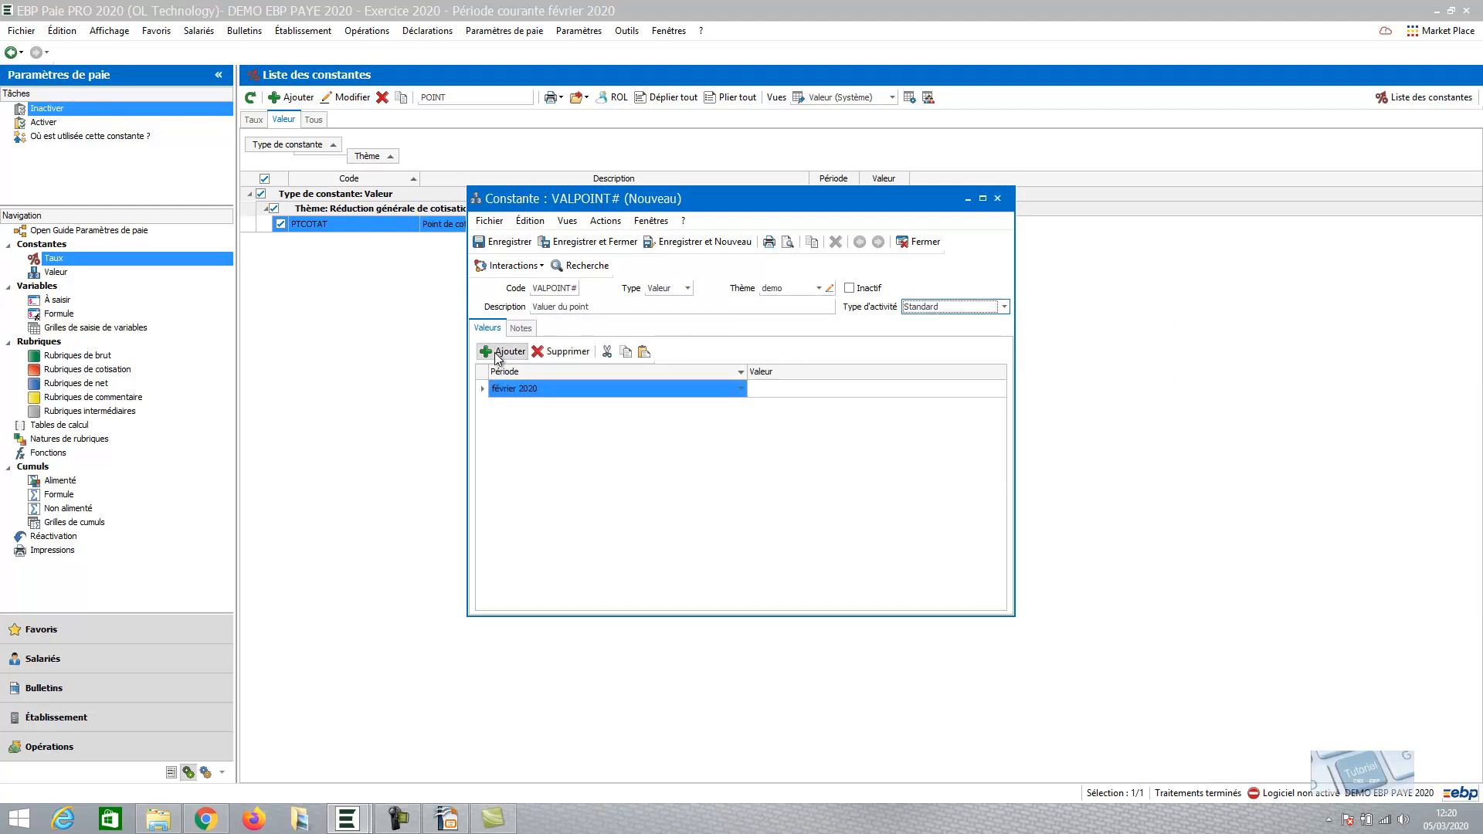
{"action": "left_click", "coordinate": [851, 385]}
{"action": "left_click", "coordinate": [851, 384]}
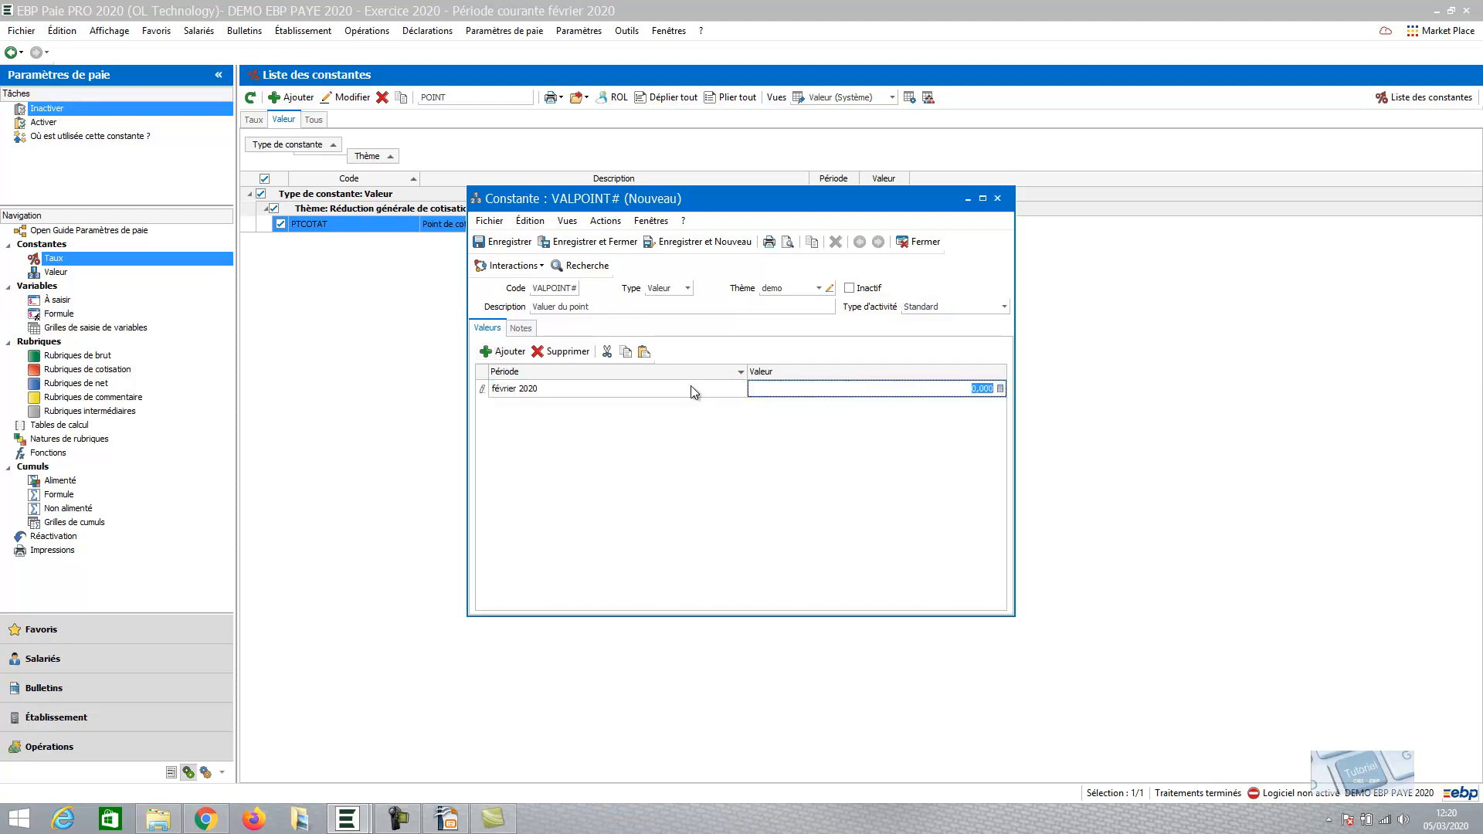
{"action": "left_click", "coordinate": [651, 391]}
{"action": "left_click", "coordinate": [652, 391]}
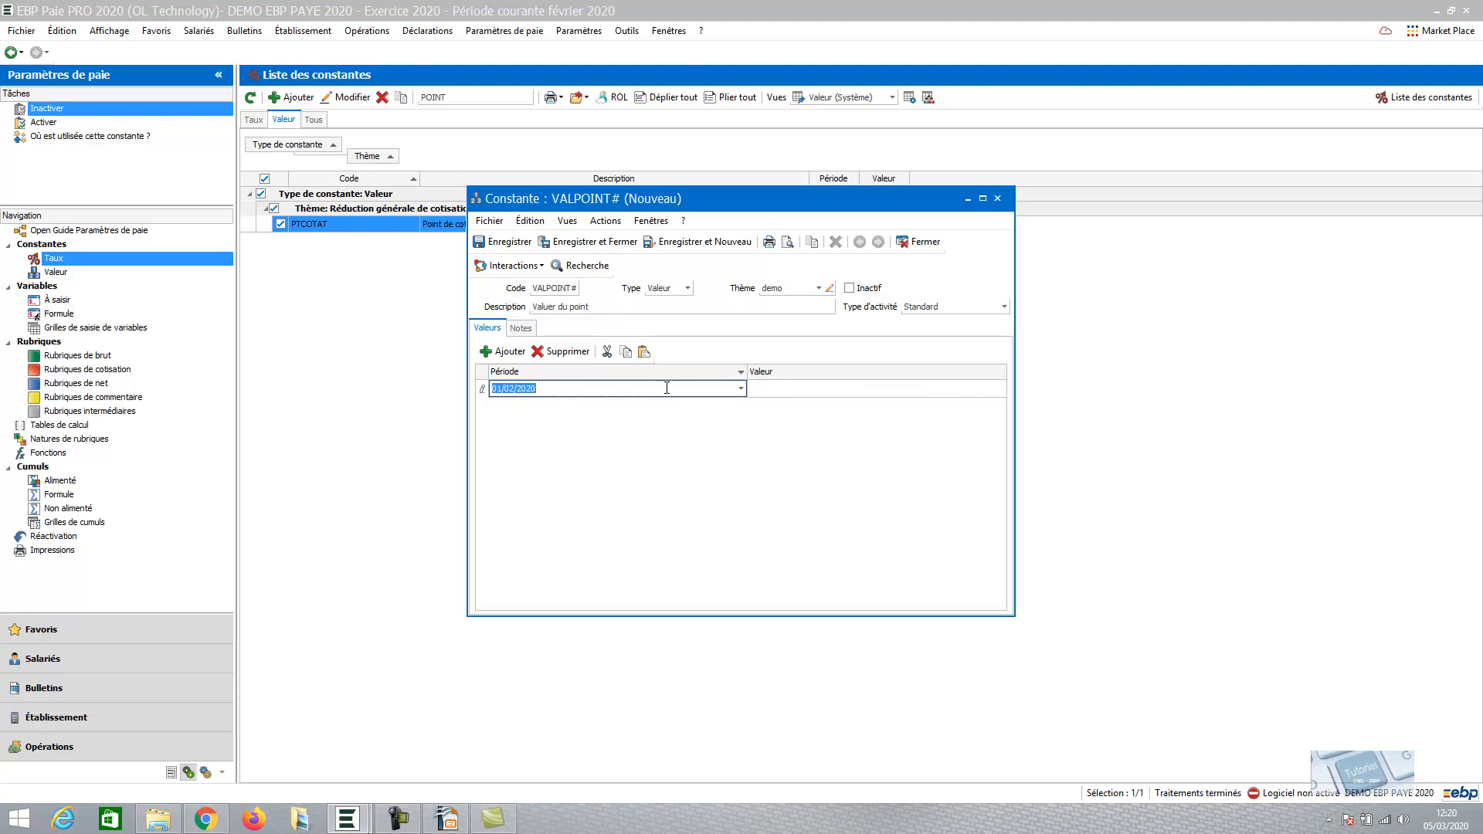
{"action": "left_click", "coordinate": [743, 389]}
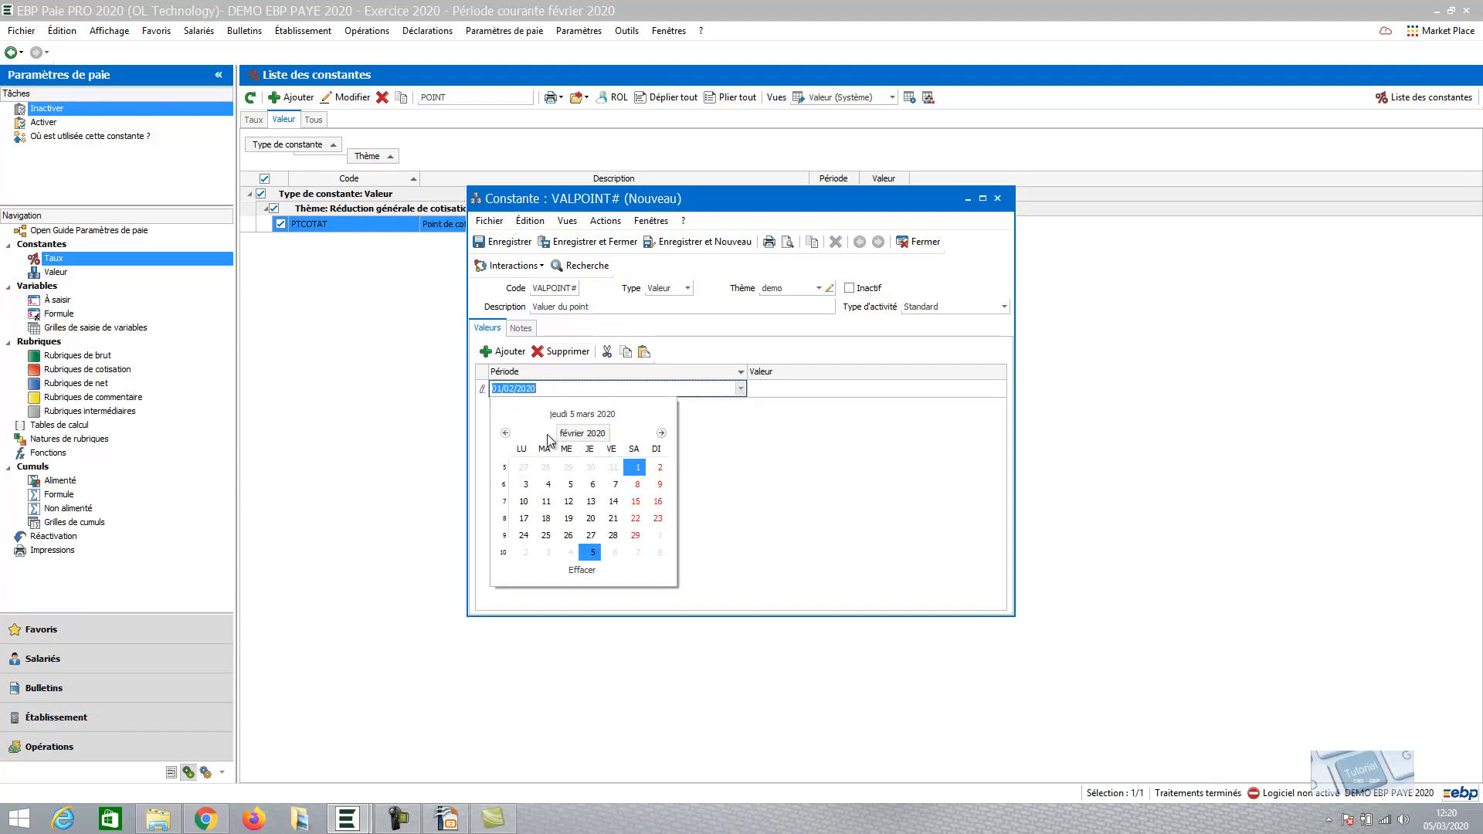
{"action": "left_click", "coordinate": [505, 433]}
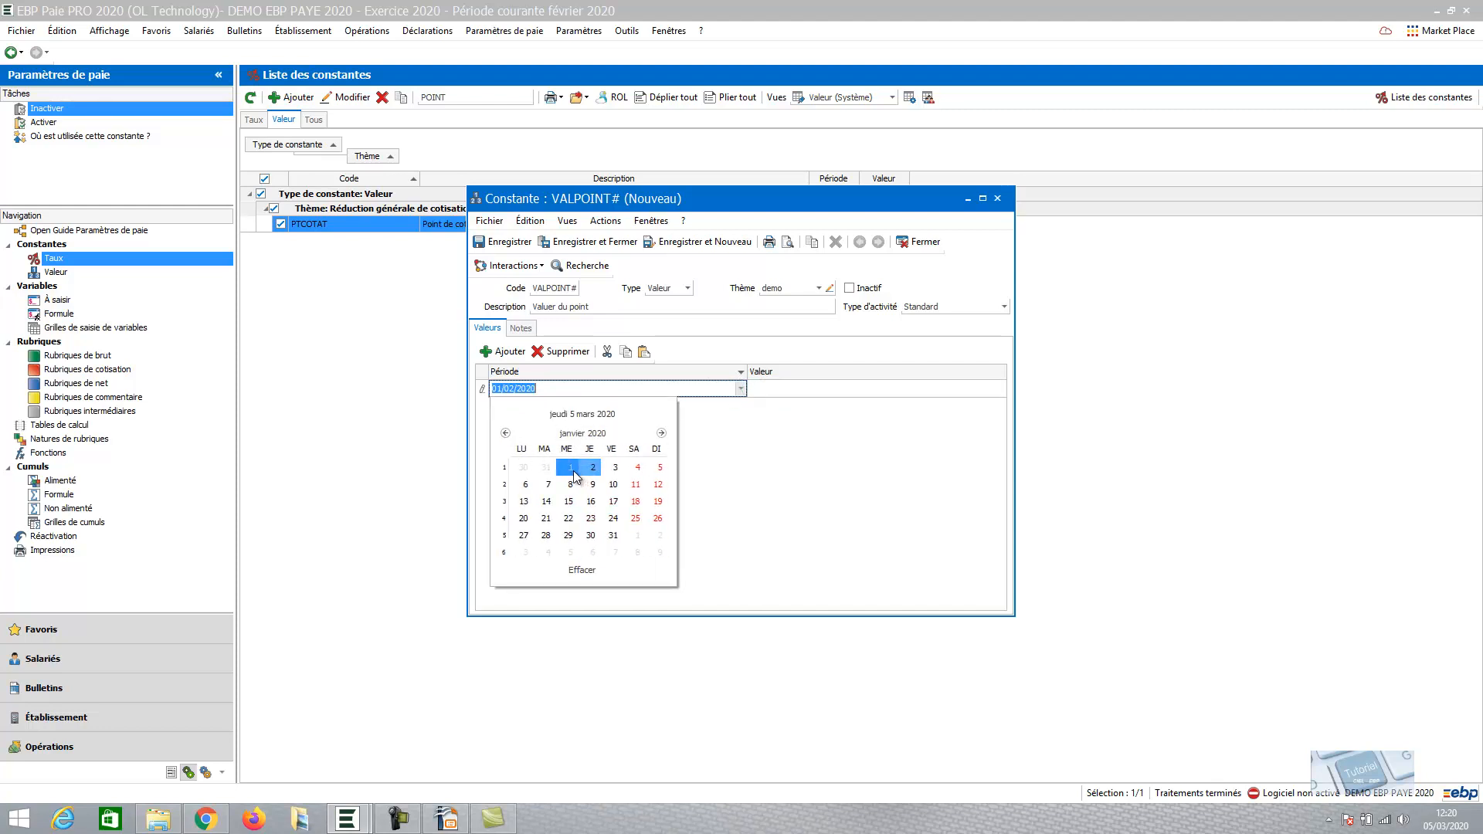
{"action": "left_click", "coordinate": [573, 470]}
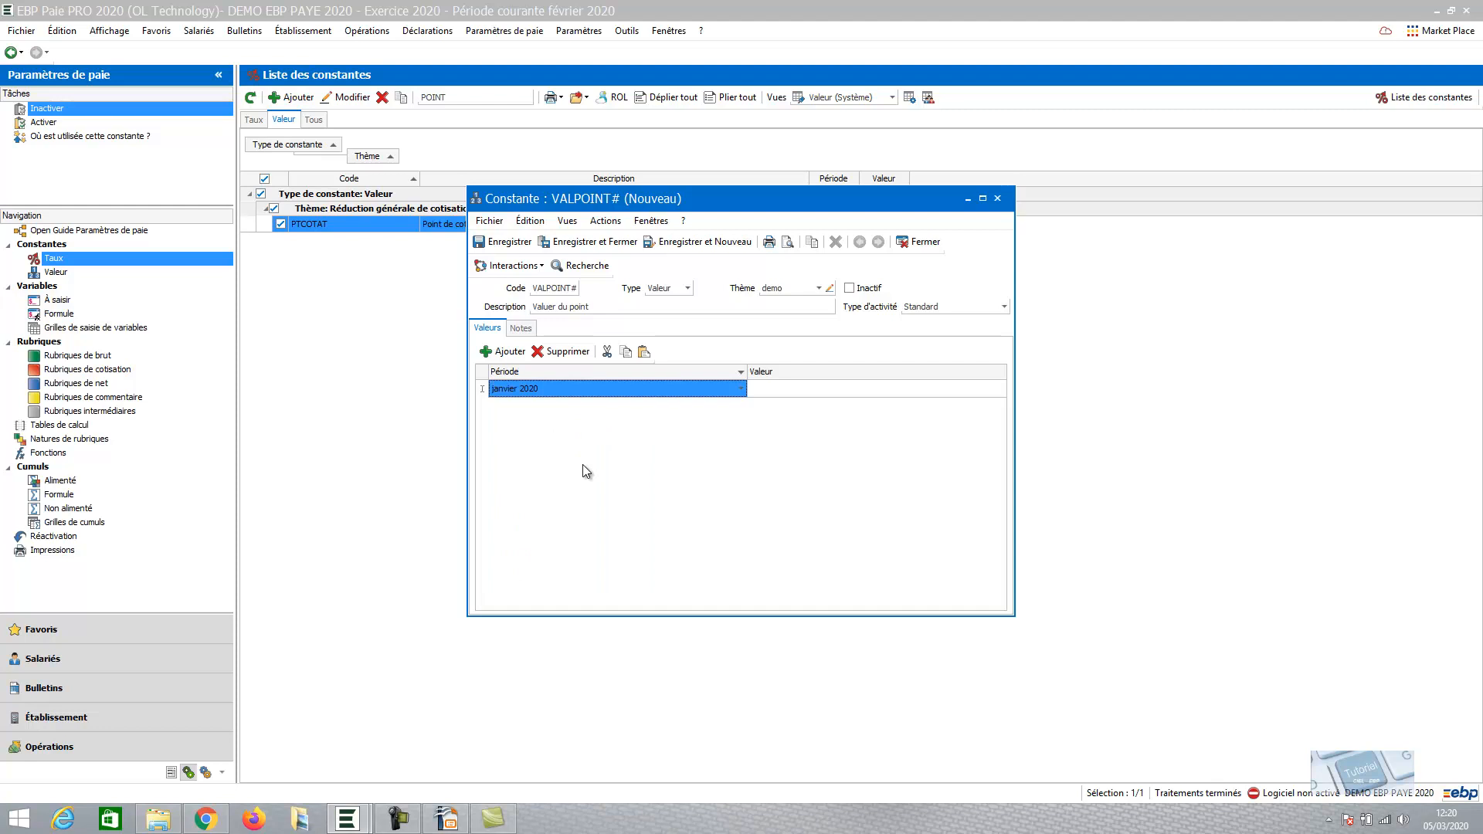
Set the January 2020 value to 3,5 and save and close the constant
{"action": "left_click", "coordinate": [941, 389]}
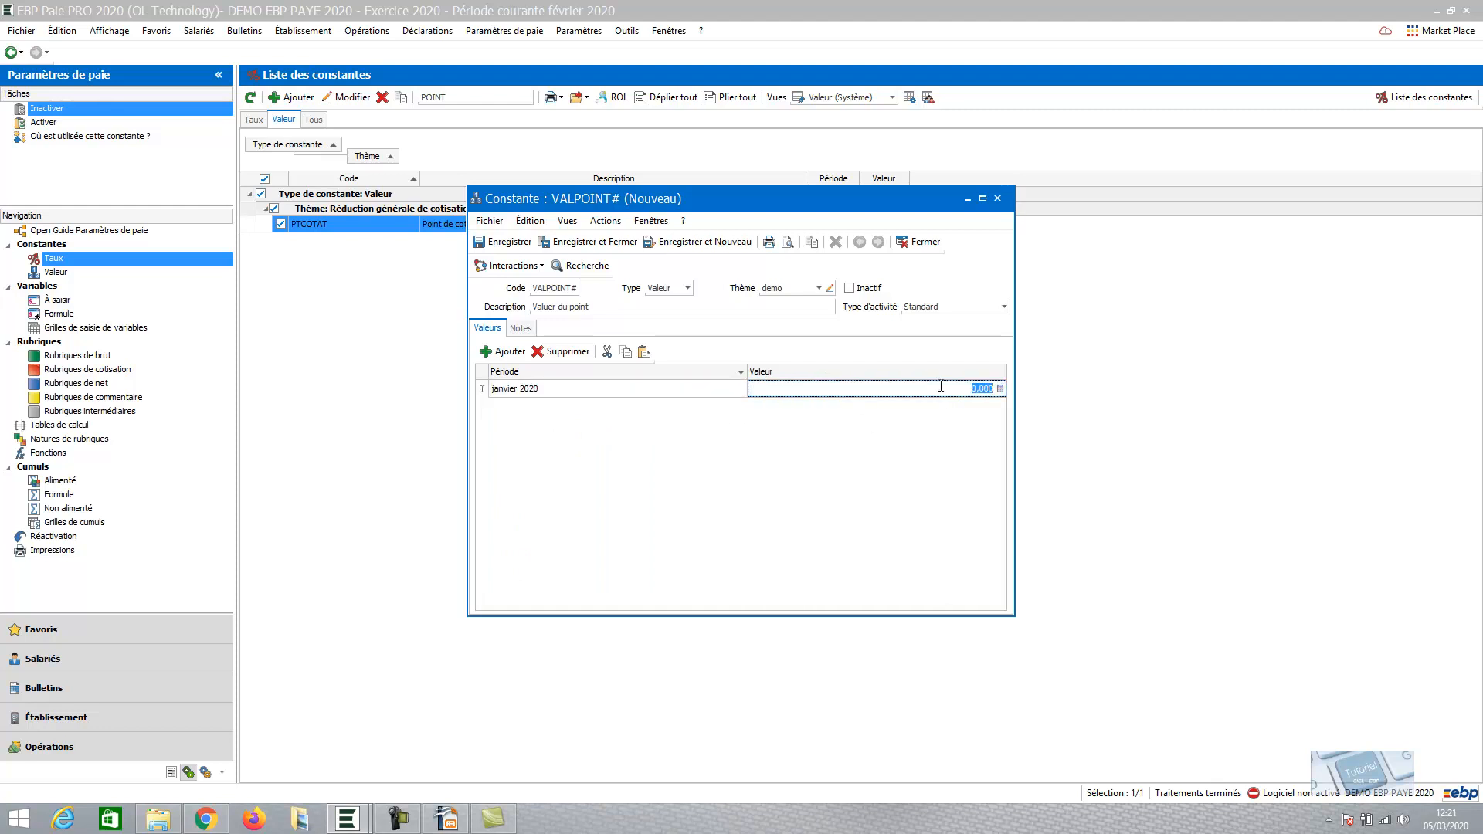
{"action": "type", "text": "3,5"}
{"action": "key", "text": "Return"}
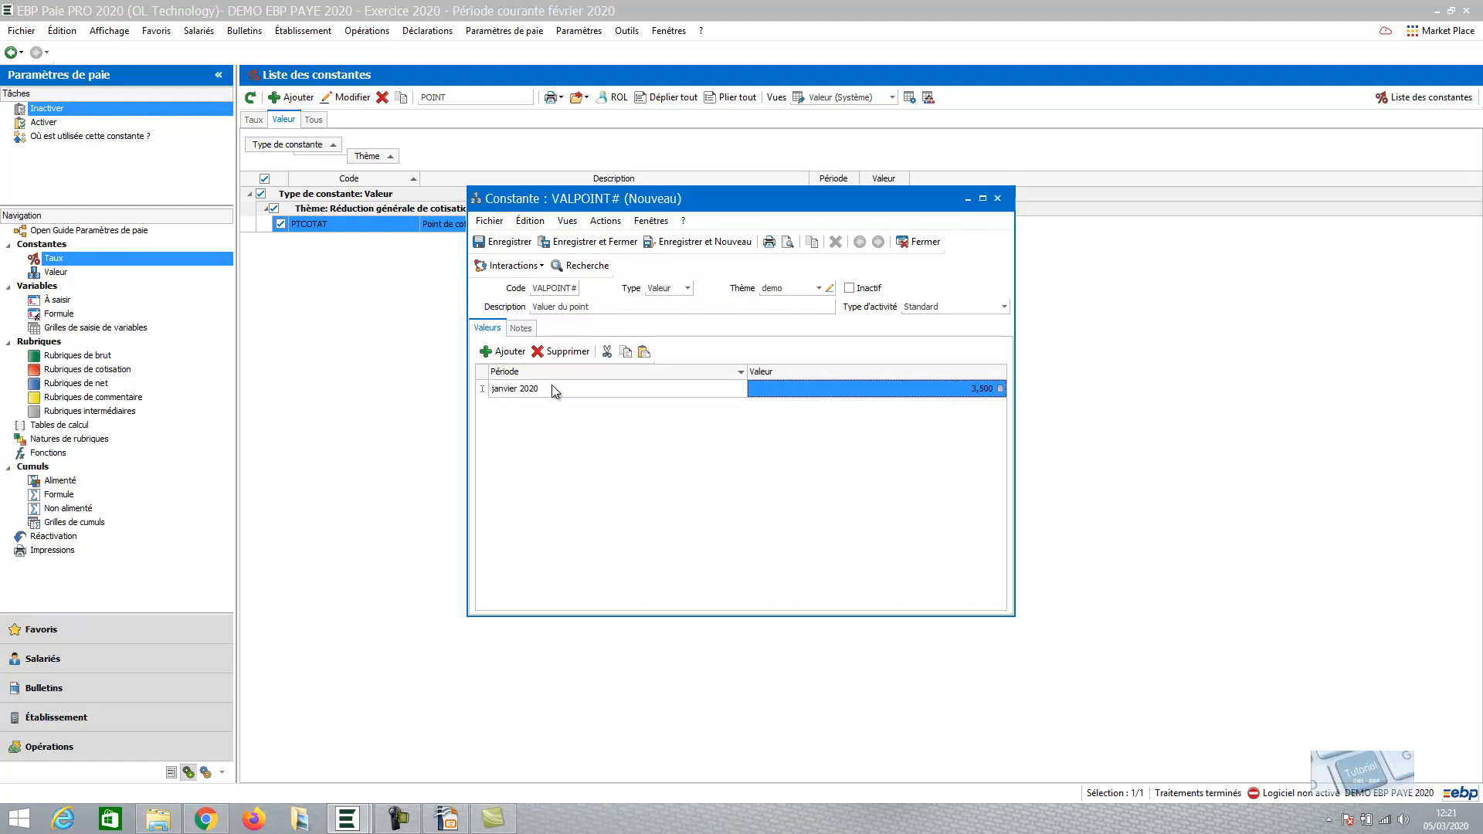
{"action": "left_click", "coordinate": [591, 243]}
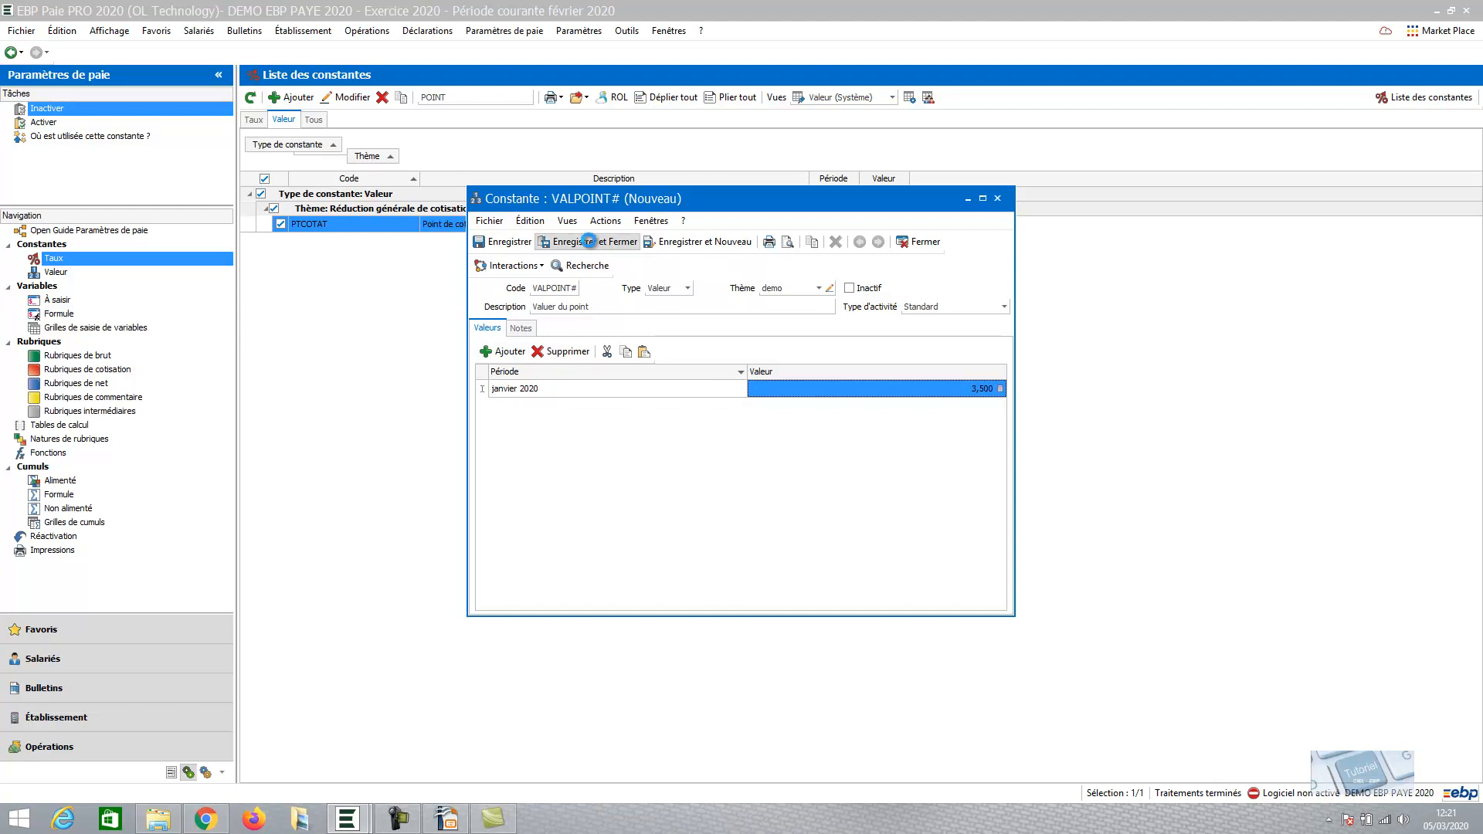